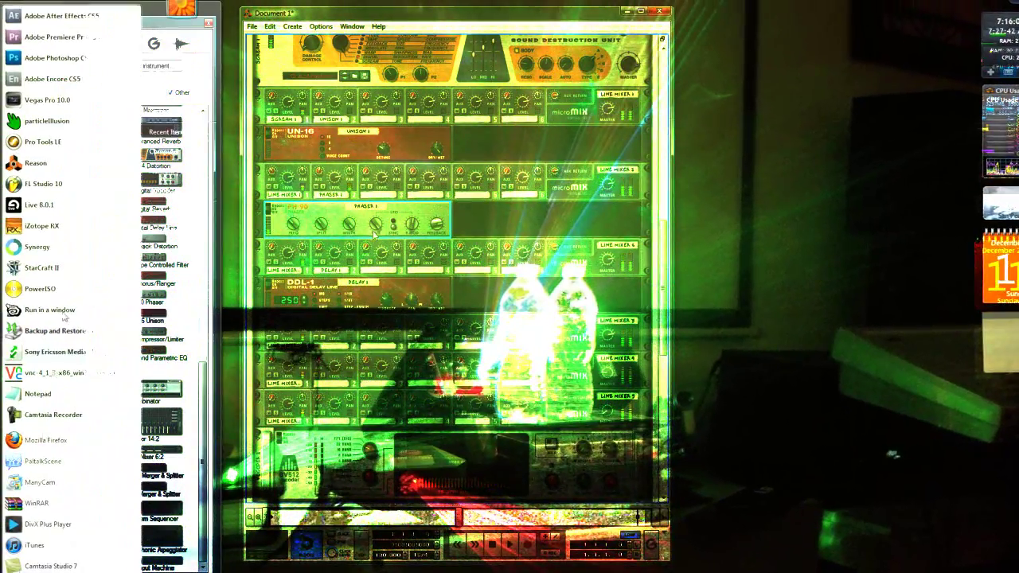
# Open Reason and load the Fat Upright 1 (JW2) loop into the NurseRex module of the Kong.
pyautogui.click(36, 165)
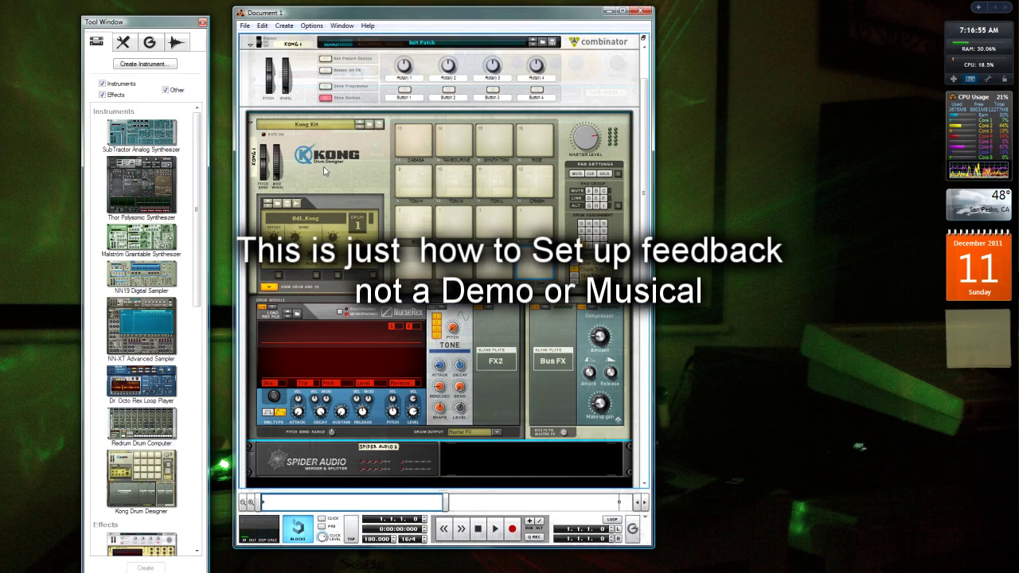
pyautogui.click(298, 313)
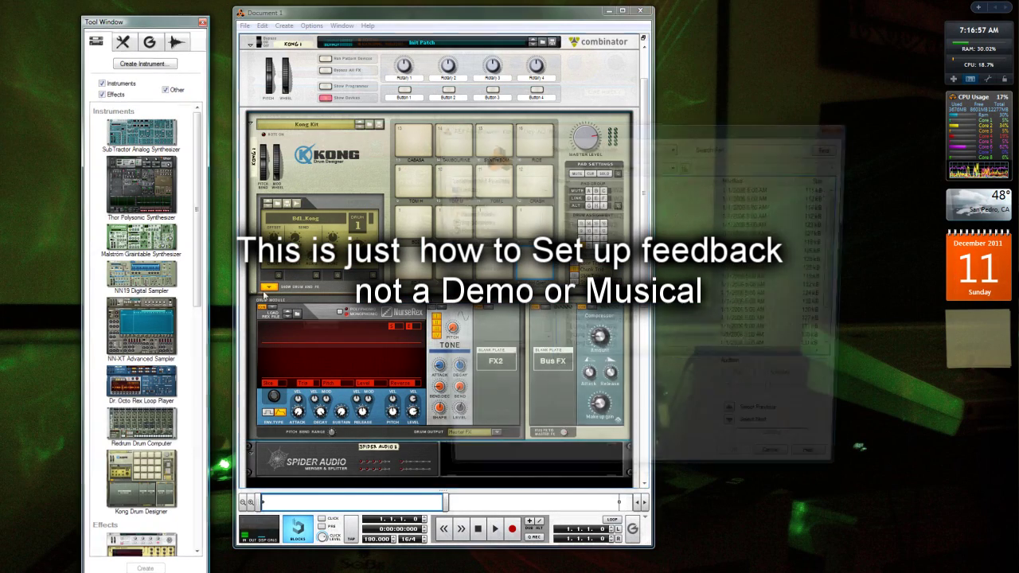
pyautogui.doubleClick(589, 225)
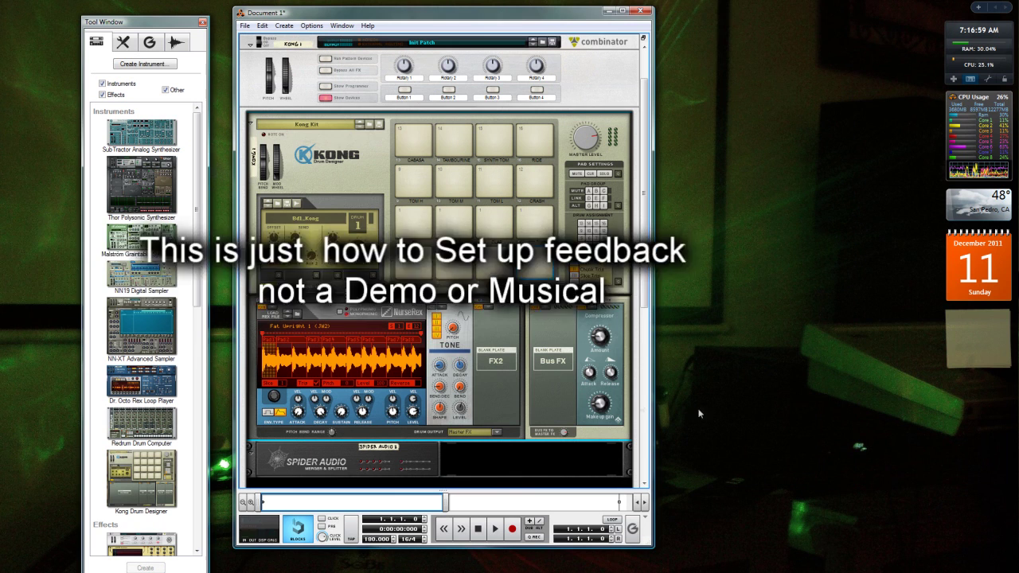
# Add a Matrix Pattern Sequencer directly below the Kong inside the Combinator.
pyautogui.scroll(-4, 183, 458)
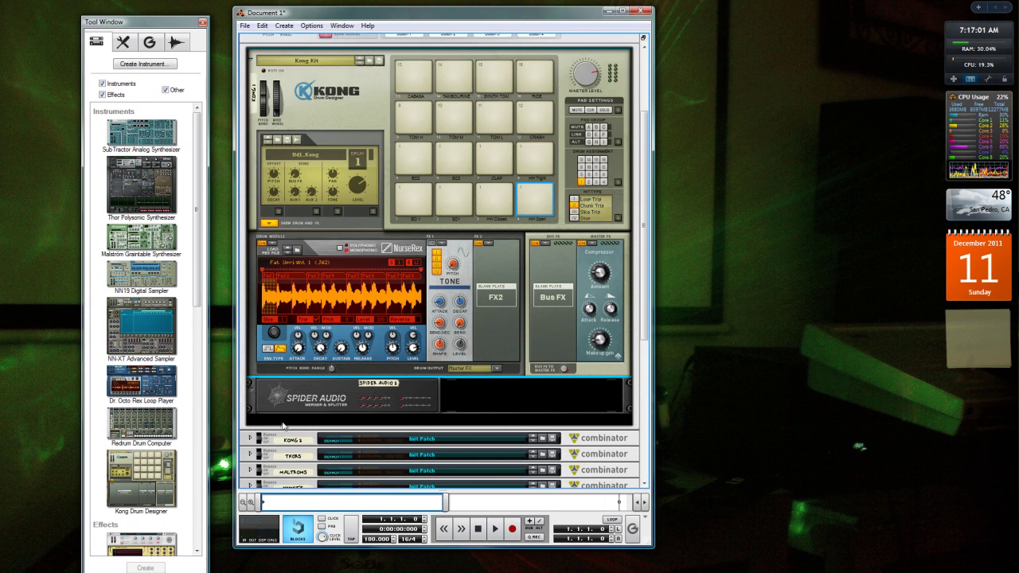
pyautogui.moveTo(197, 288); pyautogui.dragTo(169, 515)
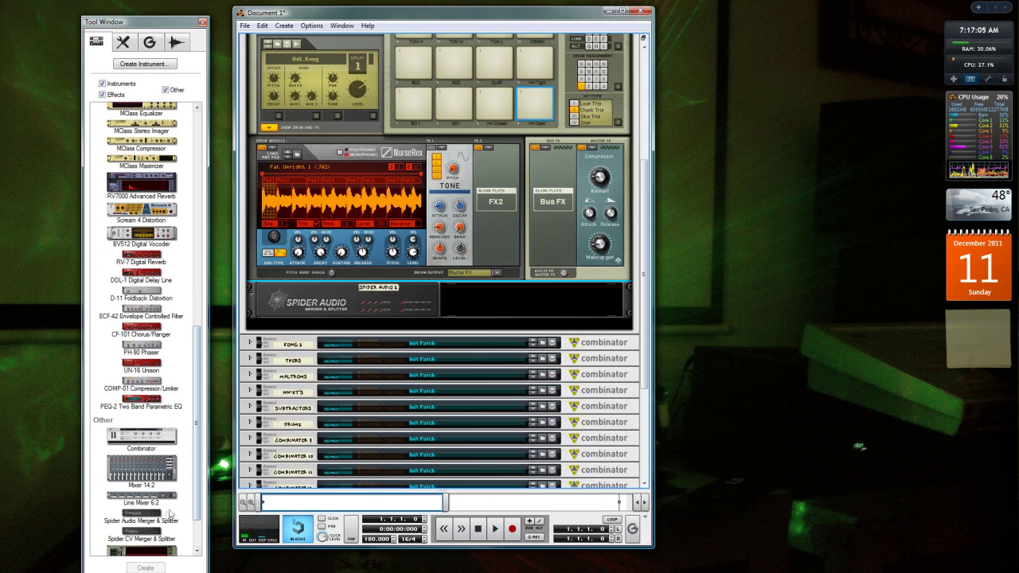
pyautogui.doubleClick(150, 547)
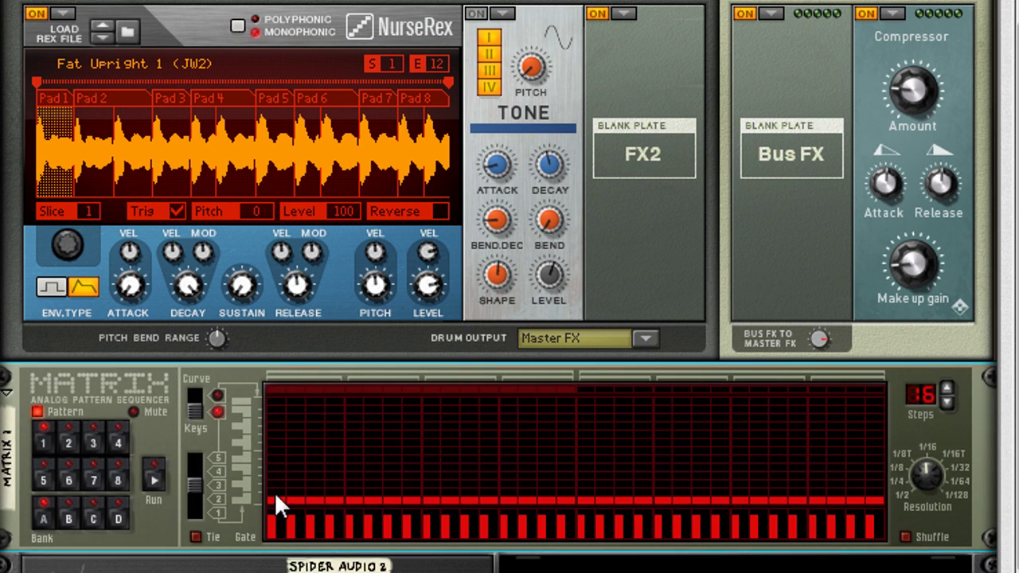
# Draw a varied note pattern over the Matrix's first 16 steps and load the Fat Upright 2 (JW2) loop into NurseRex.
pyautogui.moveTo(277, 505)
pyautogui.mouseDown()
pyautogui.moveTo(325, 384)
pyautogui.moveTo(387, 512)
pyautogui.moveTo(470, 388)
pyautogui.moveTo(531, 508)
pyautogui.moveTo(563, 421)
pyautogui.moveTo(569, 477)
pyautogui.mouseUp()
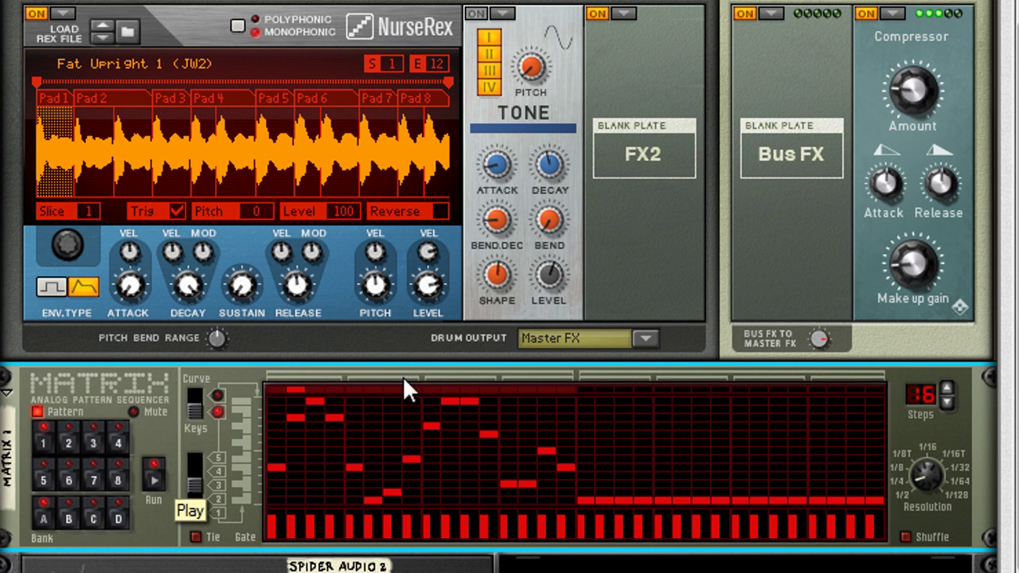
pyautogui.click(100, 38)
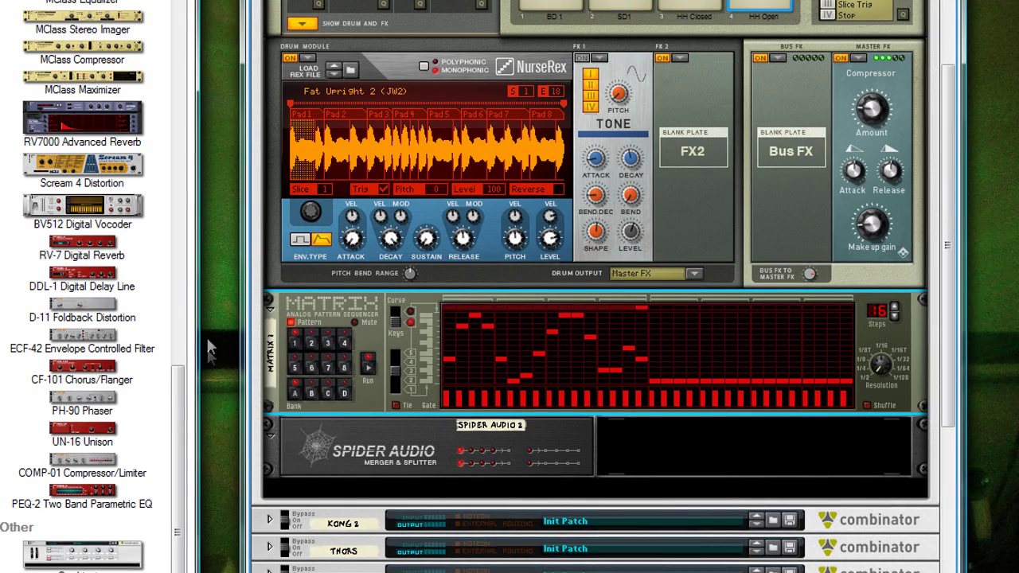
# Add a Scream 4 Distortion below the Matrix and load its Digistructor patch.
pyautogui.moveTo(176, 401); pyautogui.dragTo(180, 355)
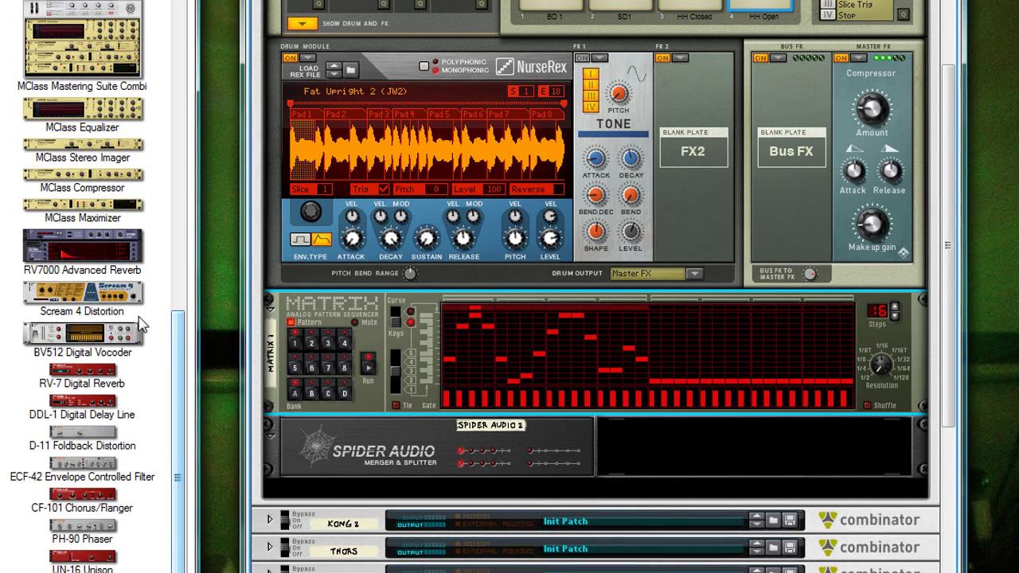
pyautogui.moveTo(100, 298); pyautogui.dragTo(324, 422)
pyautogui.click(604, 315)
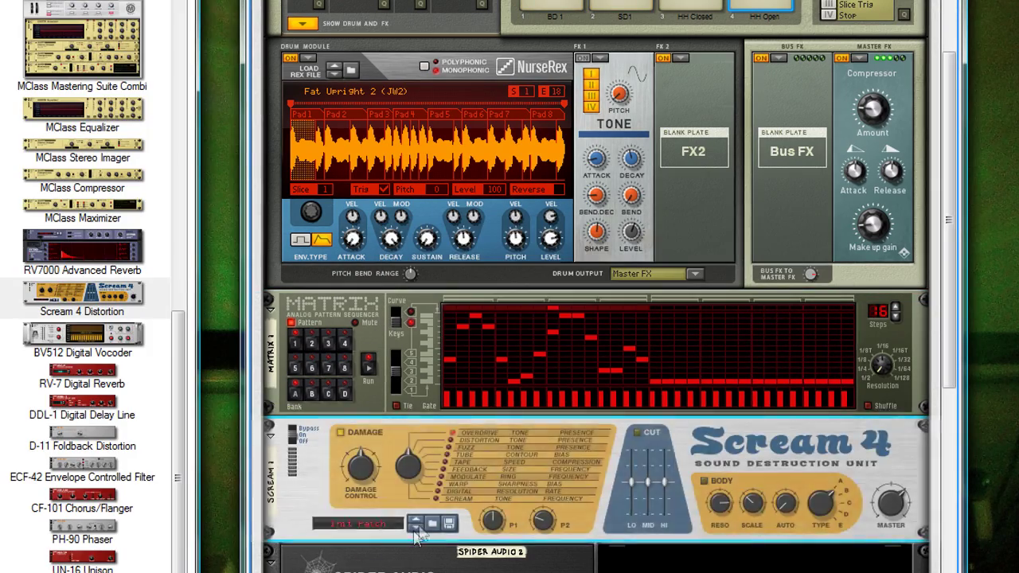
pyautogui.click(431, 521)
pyautogui.doubleClick(605, 267)
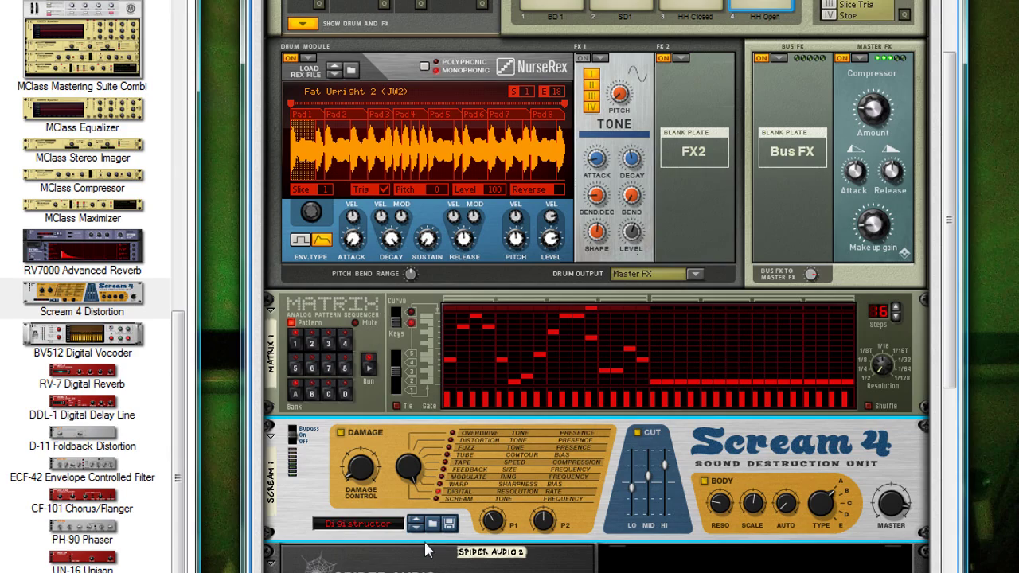
# Add six Line Mixer 6:2 devices in a stack below the Scream 4.
pyautogui.scroll(-2, 333, 506)
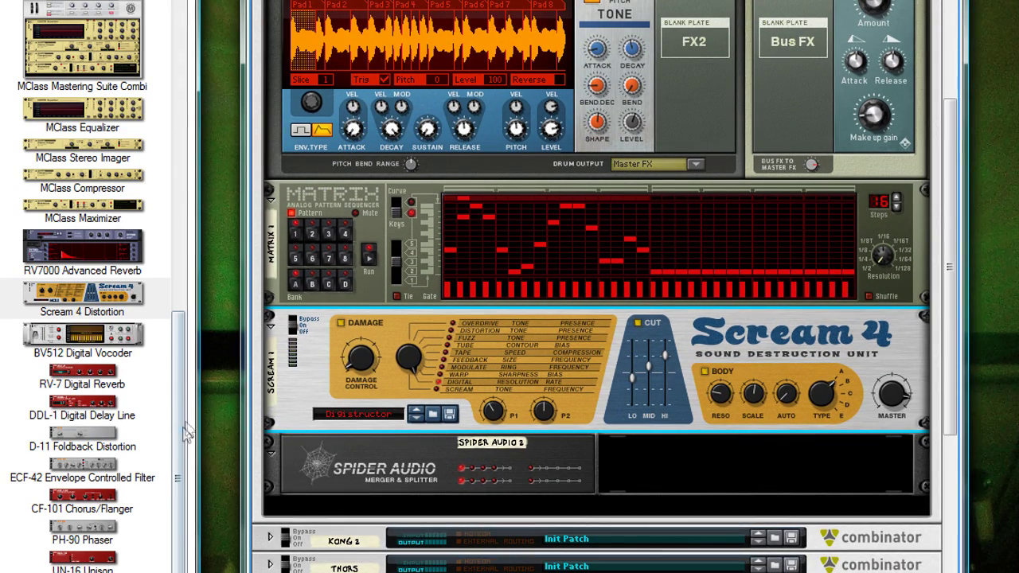
pyautogui.moveTo(182, 436); pyautogui.dragTo(175, 554)
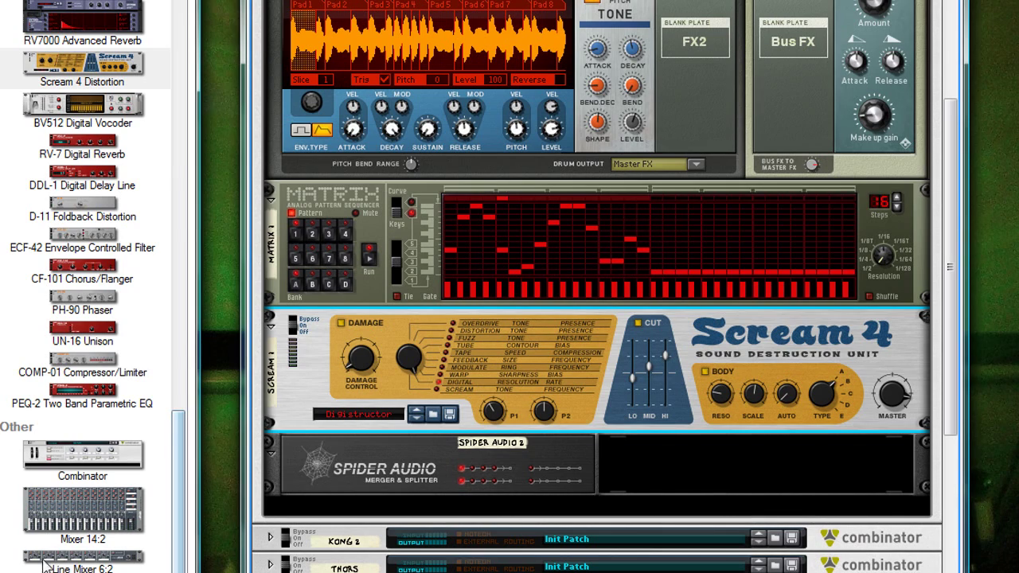
pyautogui.moveTo(91, 561); pyautogui.dragTo(285, 475)
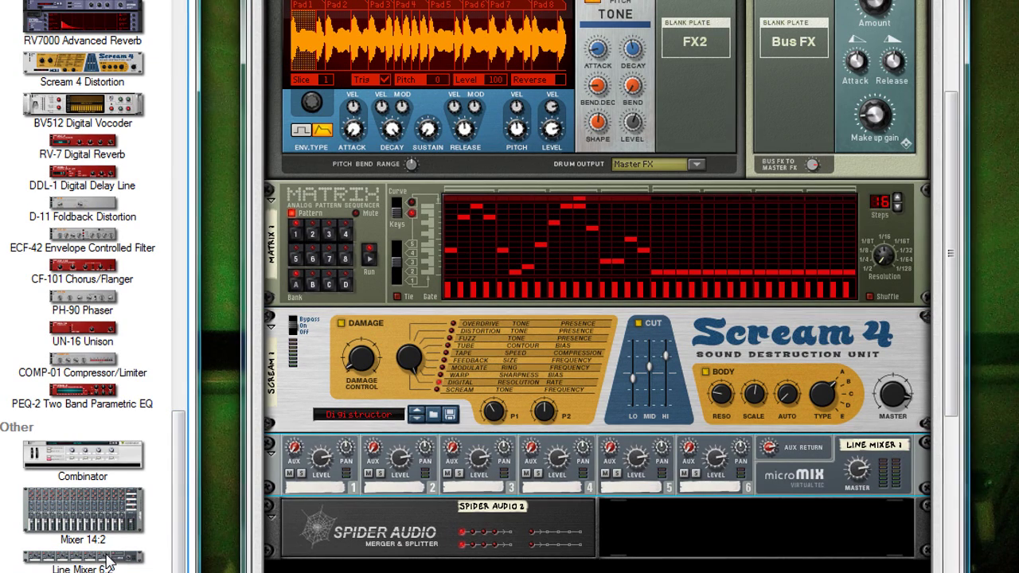
pyautogui.moveTo(109, 561); pyautogui.dragTo(217, 561)
pyautogui.moveTo(288, 527); pyautogui.dragTo(288, 528)
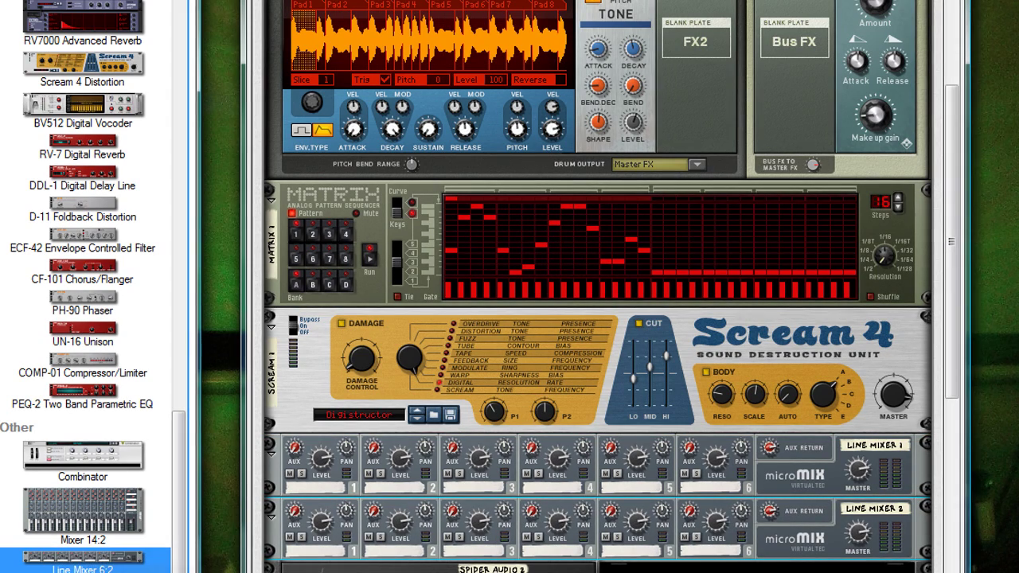
pyautogui.moveTo(285, 562); pyautogui.dragTo(299, 554)
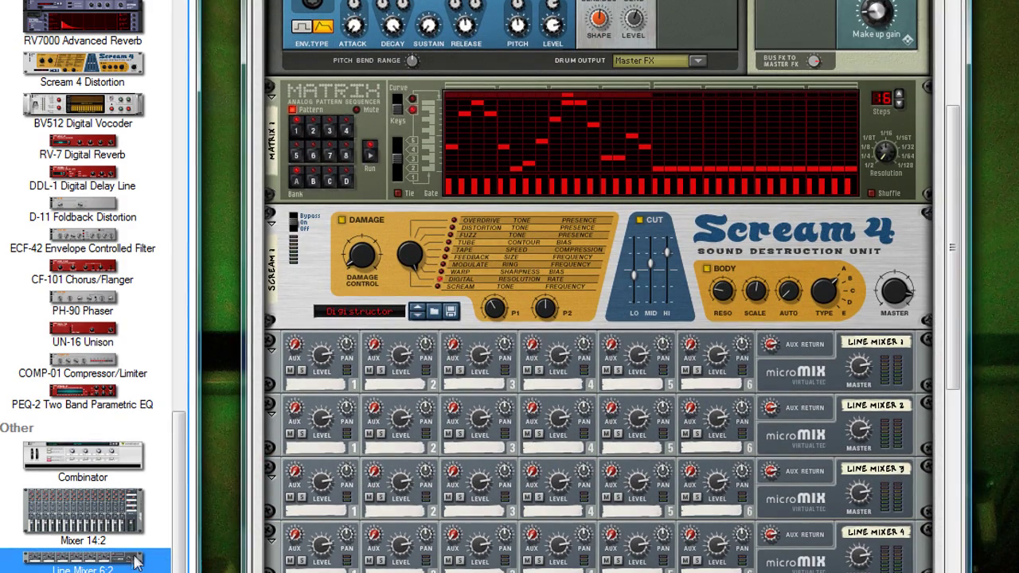
pyautogui.moveTo(153, 563); pyautogui.dragTo(310, 505)
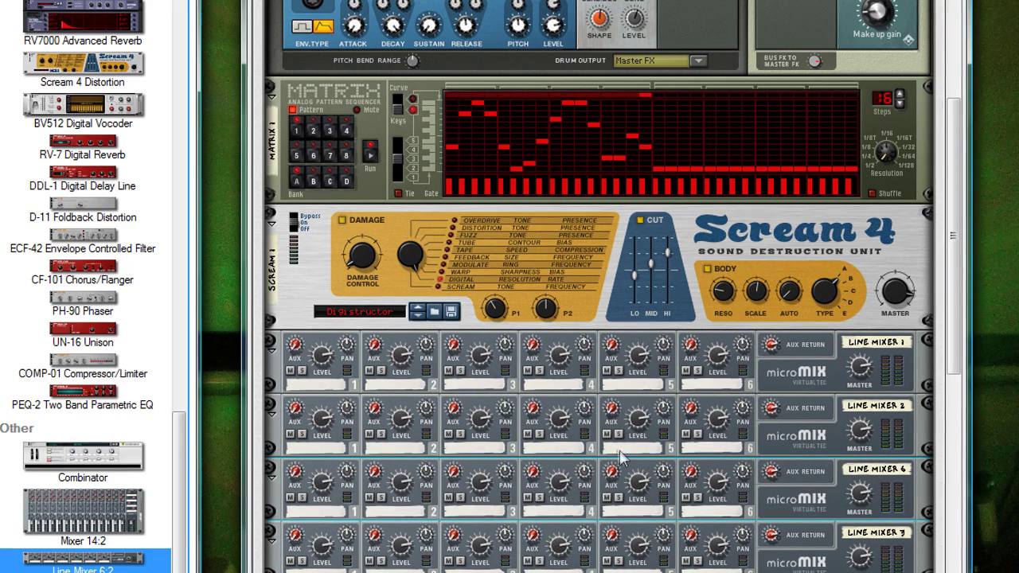
# Insert a Mixer 14:2 between the Scream 4 and the line mixers, and toggle the EQ of channels 1 and 2 on and off.
pyautogui.moveTo(104, 530); pyautogui.dragTo(301, 352)
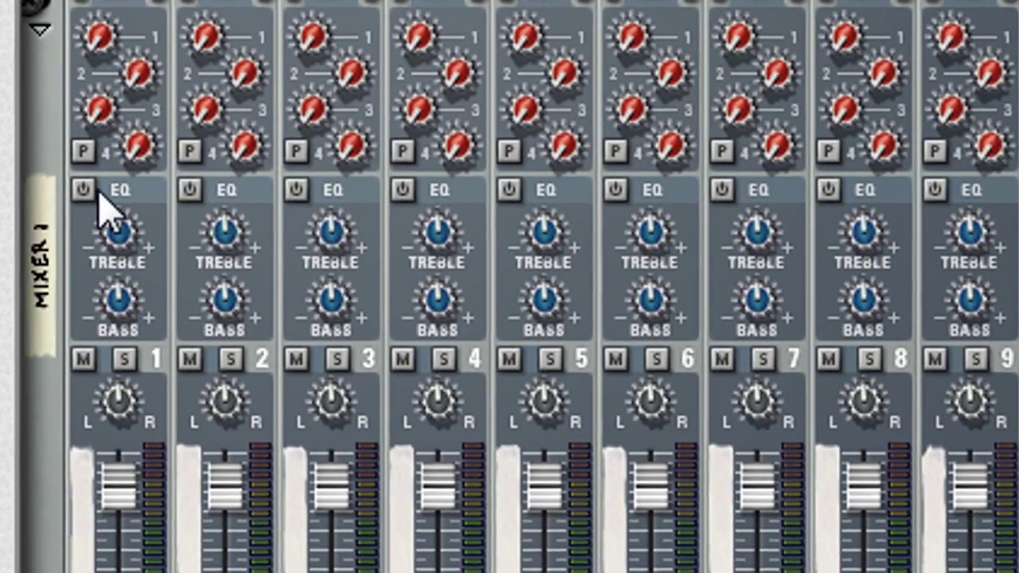
pyautogui.click(84, 191)
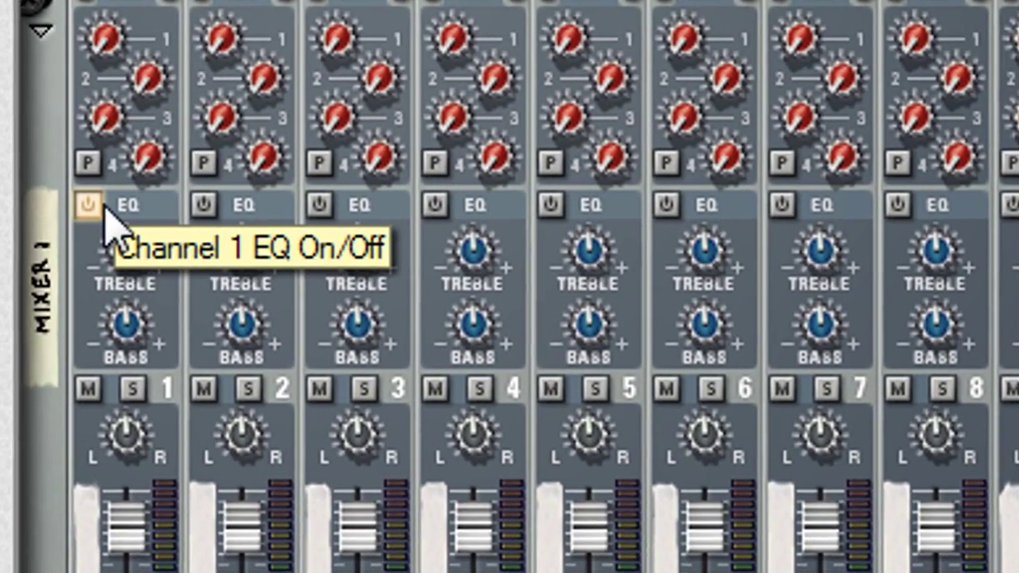
pyautogui.click(188, 193)
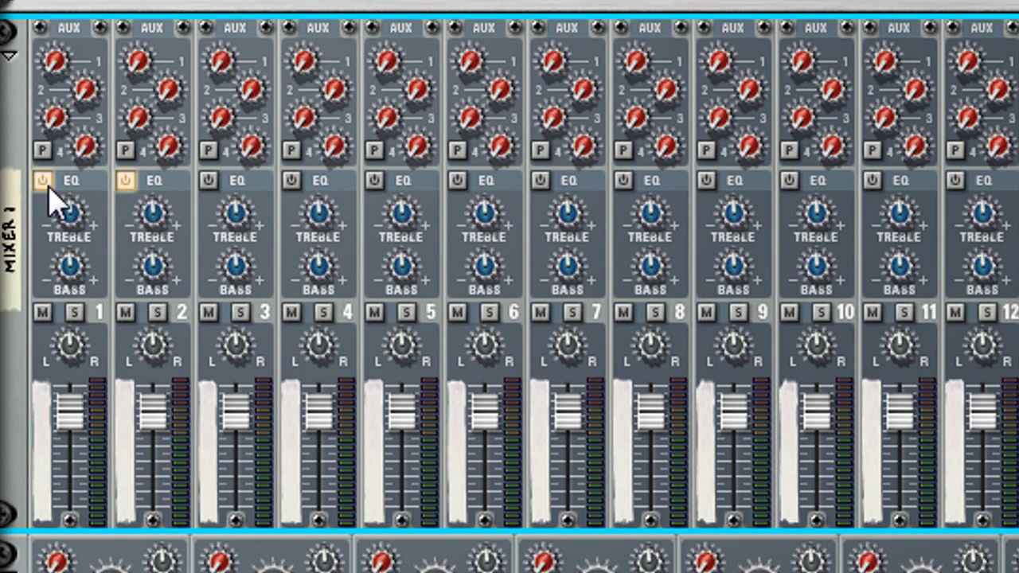
pyautogui.click(41, 180)
pyautogui.click(125, 180)
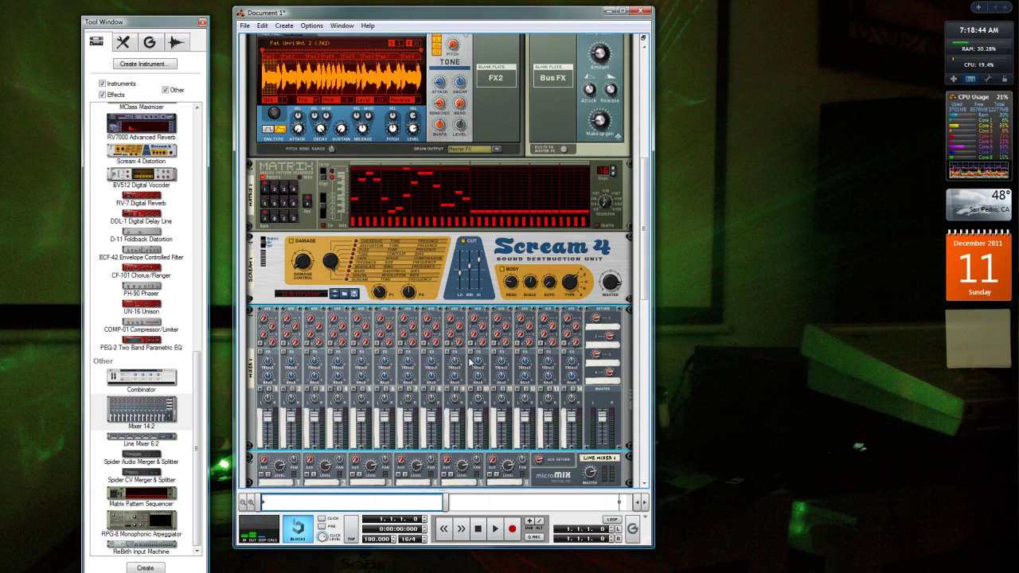
# Add a BV512 Digital Vocoder below the line mixers and set it to Equalizer mode with 32 bands.
pyautogui.moveTo(644, 285); pyautogui.dragTo(647, 364)
pyautogui.moveTo(145, 185); pyautogui.dragTo(282, 437)
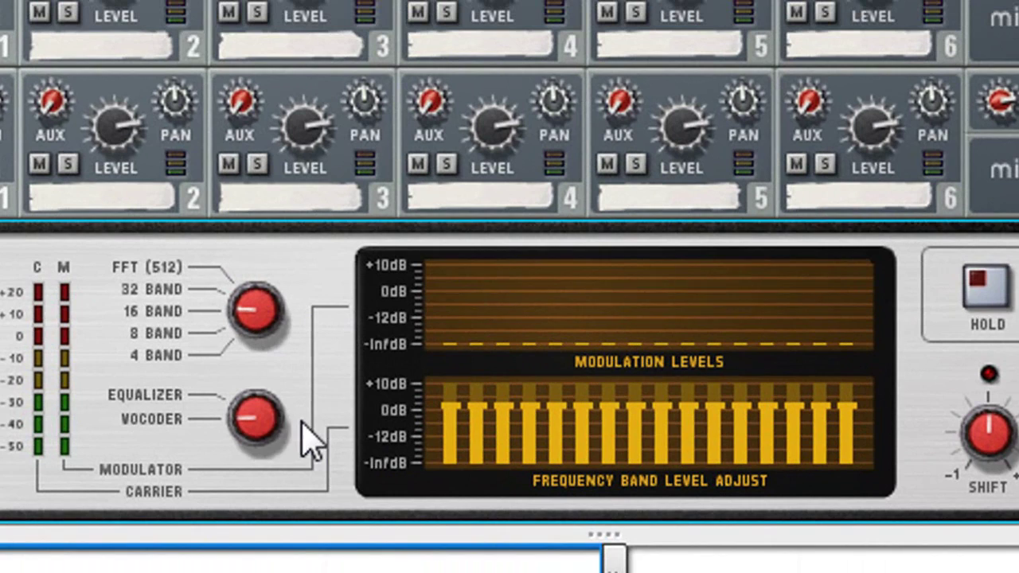
pyautogui.click(256, 414)
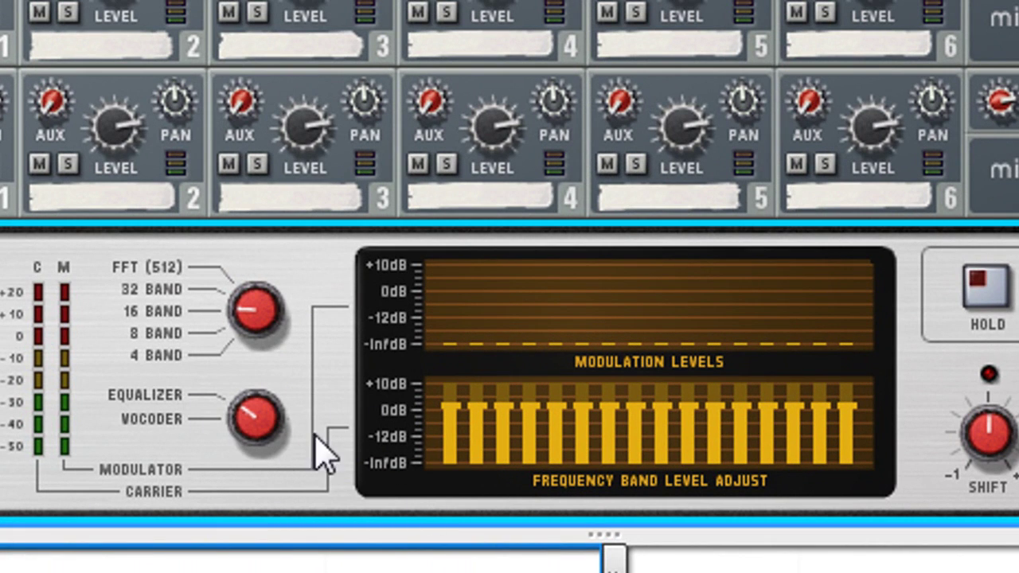
pyautogui.moveTo(257, 307); pyautogui.dragTo(269, 283)
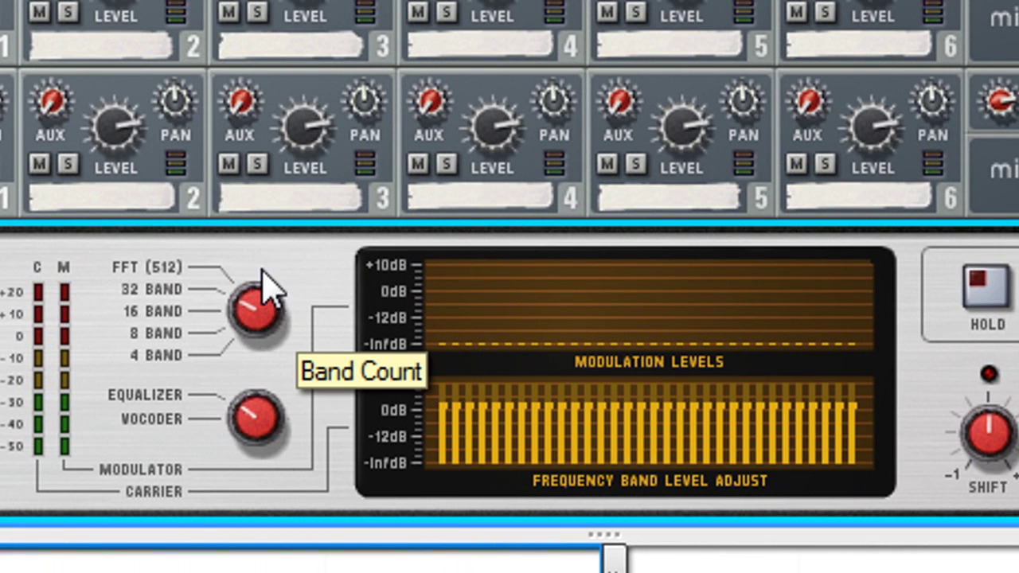
# Lower the frequency band levels across the whole range of the BV512.
pyautogui.moveTo(850, 431)
pyautogui.mouseDown()
pyautogui.moveTo(660, 432)
pyautogui.moveTo(494, 413)
pyautogui.mouseUp()
pyautogui.moveTo(626, 411); pyautogui.dragTo(837, 454)
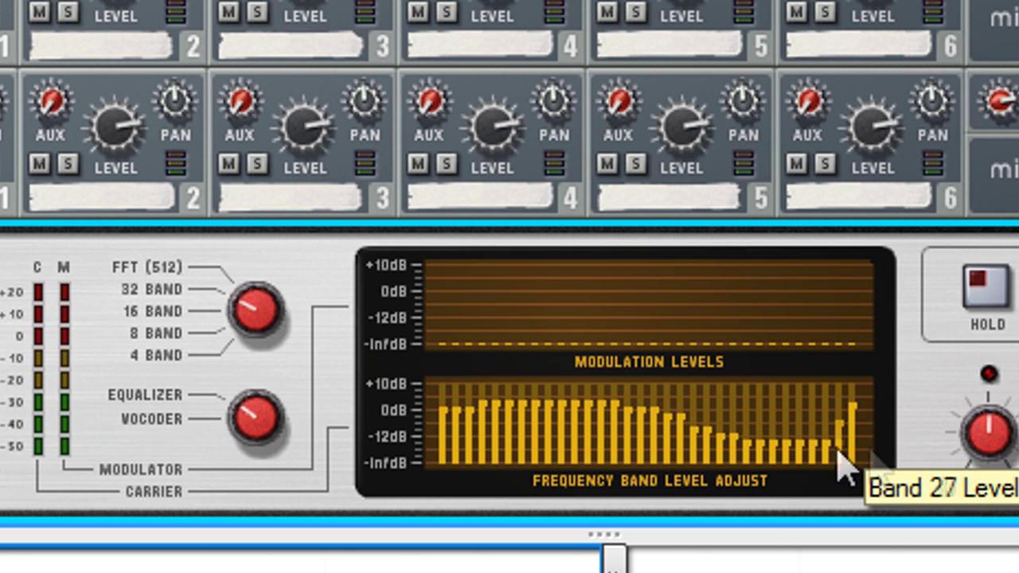
pyautogui.moveTo(766, 443)
pyautogui.mouseDown()
pyautogui.moveTo(549, 449)
pyautogui.moveTo(455, 439)
pyautogui.mouseUp()
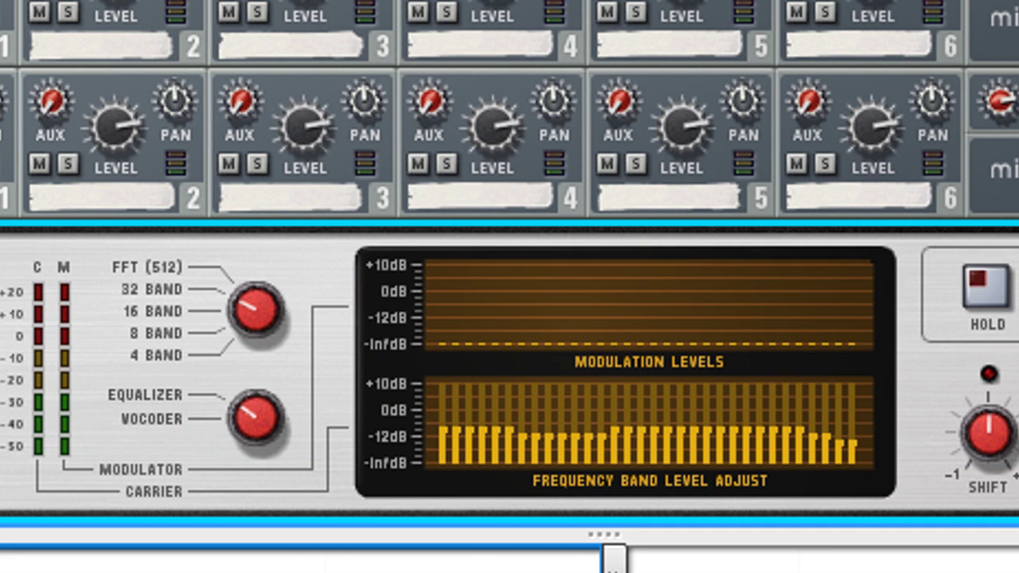
pyautogui.moveTo(454, 430)
pyautogui.mouseDown()
pyautogui.moveTo(463, 439)
pyautogui.moveTo(728, 452)
pyautogui.mouseUp()
pyautogui.moveTo(851, 462); pyautogui.dragTo(800, 457)
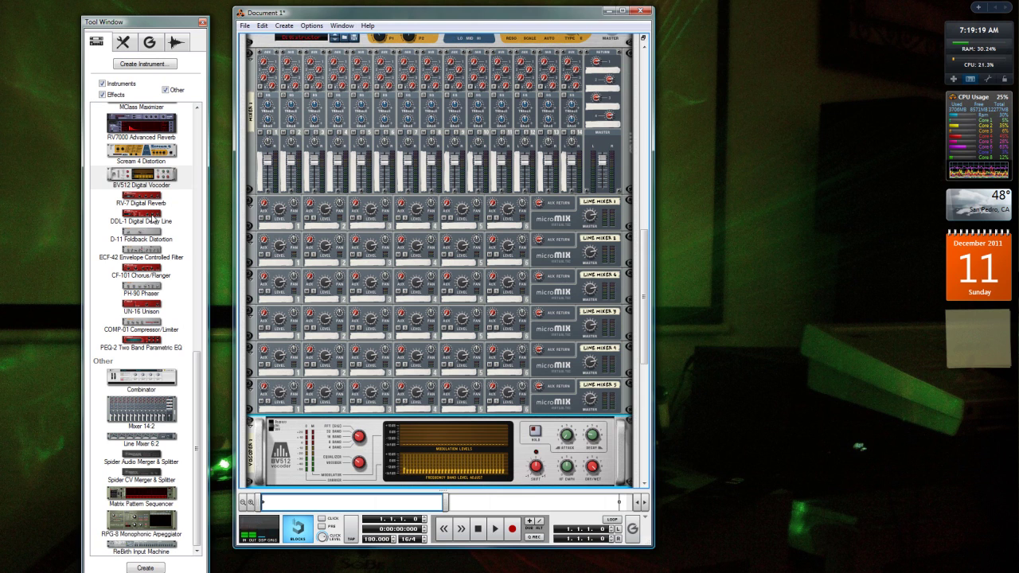
# Add a second BV512 Digital Vocoder below the line mixers, set it to Equalizer with 32 bands, and lower its upper band levels.
pyautogui.moveTo(141, 184); pyautogui.dragTo(280, 357)
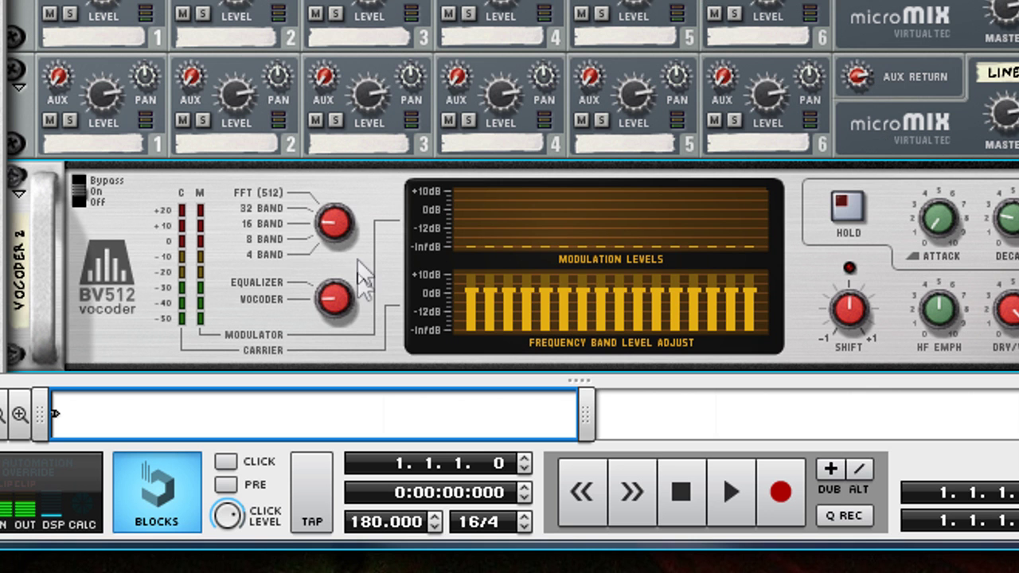
pyautogui.click(326, 303)
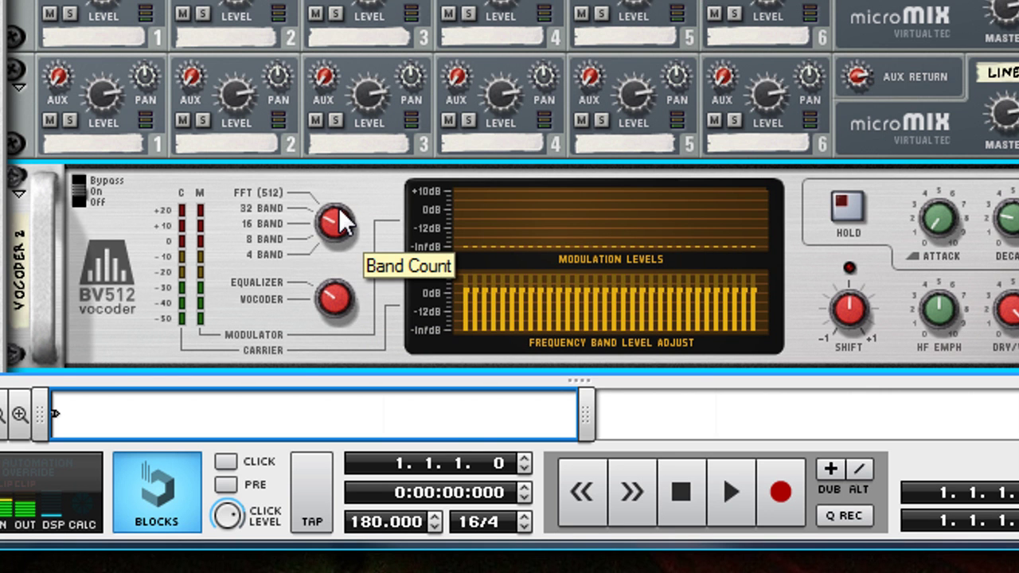
pyautogui.moveTo(696, 335); pyautogui.dragTo(662, 334)
pyautogui.moveTo(760, 326); pyautogui.dragTo(753, 330)
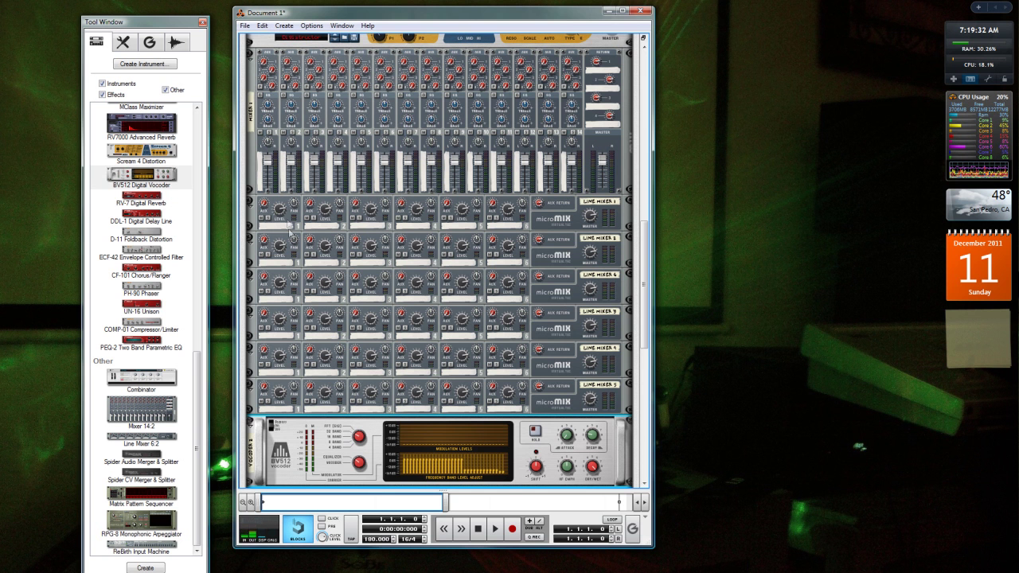
# Delete the Mixer 14:2 located below the Scream 4.
pyautogui.scroll(3, 409, 185)
pyautogui.click(472, 193)
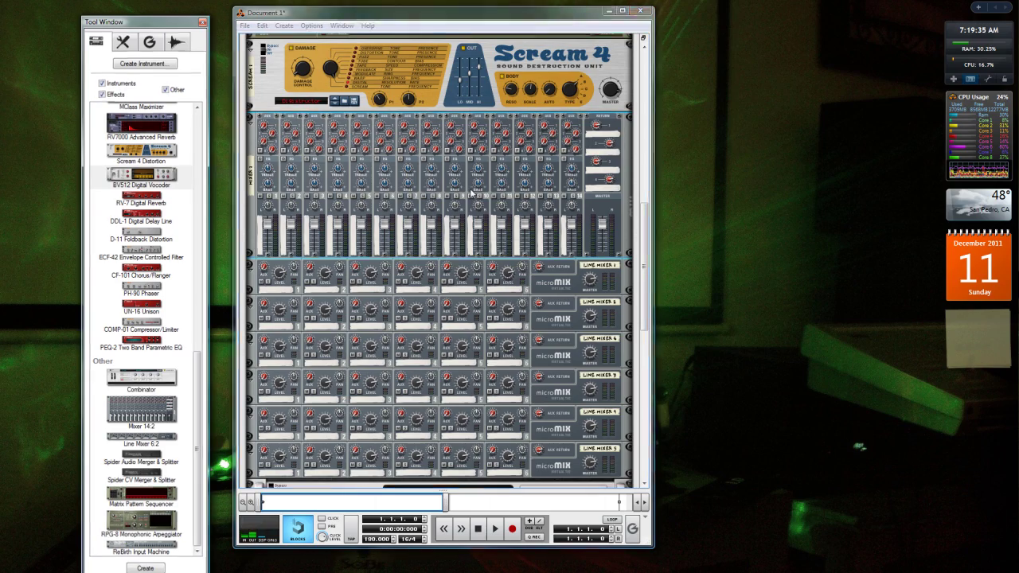
pyautogui.press('Delete')
# Insert a UN-16 Unison between Line Mixers 1 and 2 and a PH-90 Phaser directly below Line Mixer 2.
pyautogui.scroll(4, 646, 280)
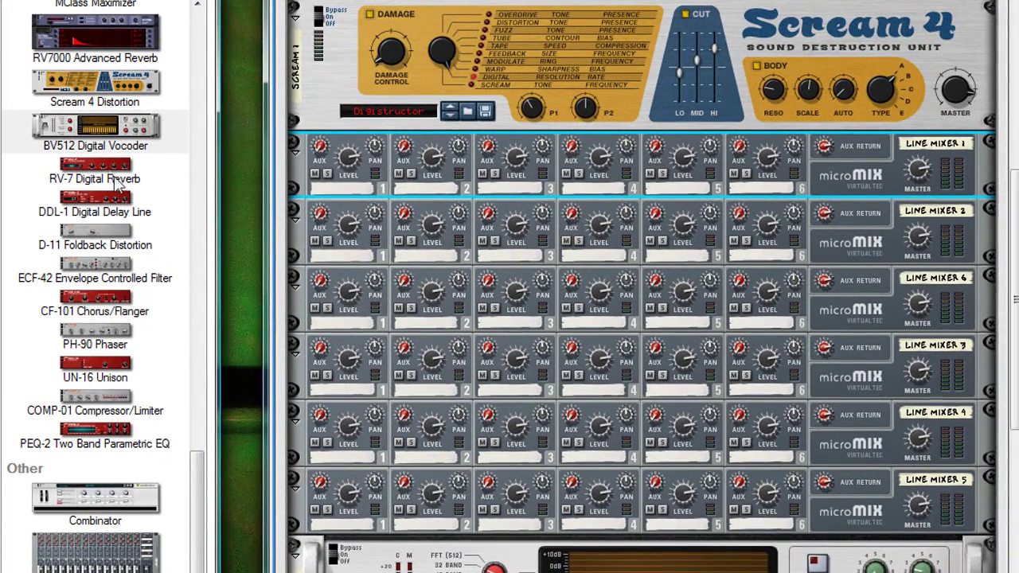
pyautogui.click(125, 209)
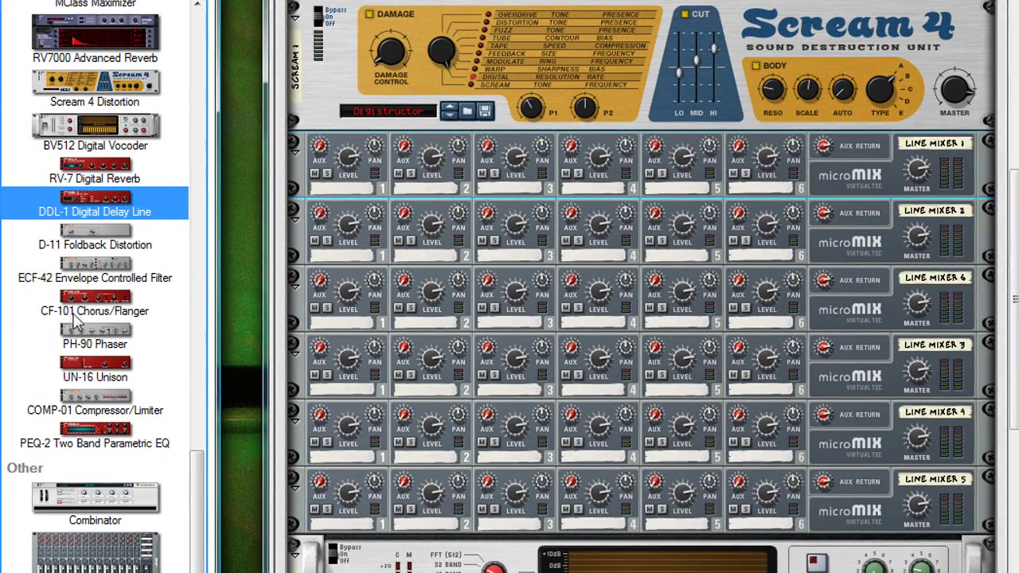
pyautogui.moveTo(100, 366); pyautogui.dragTo(377, 208)
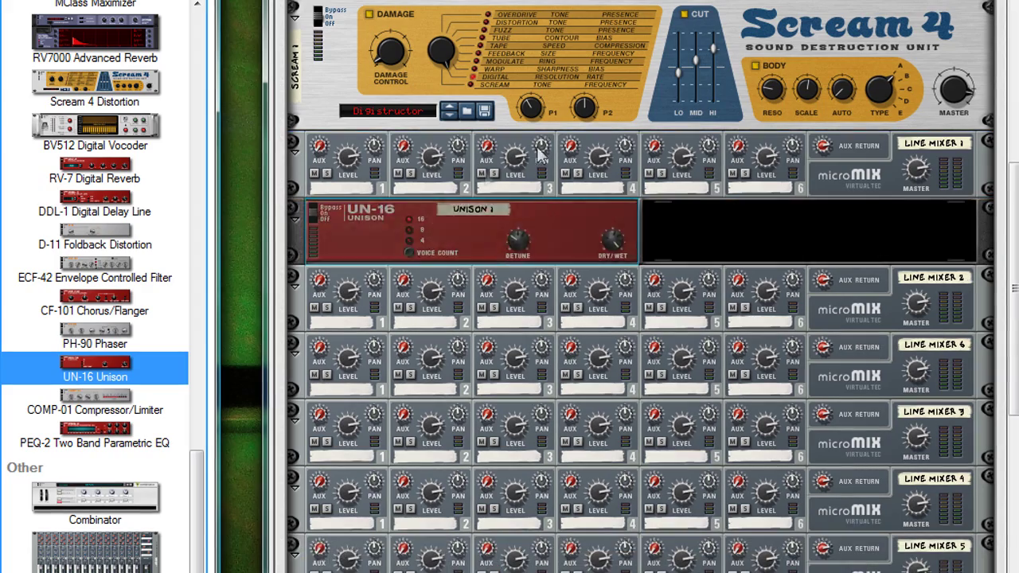
pyautogui.moveTo(106, 334); pyautogui.dragTo(358, 350)
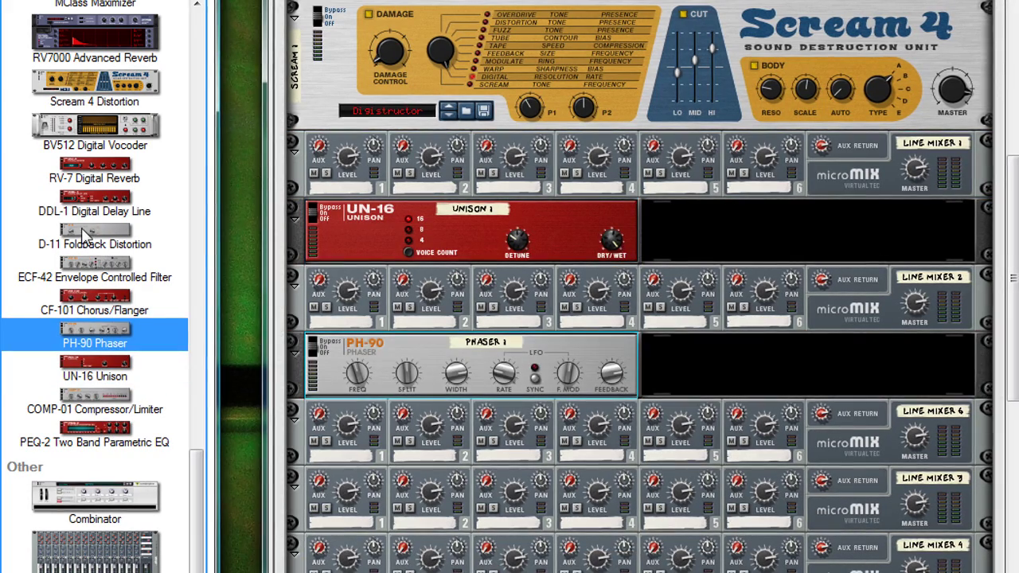
# Insert a DDL-1 Digital Delay Line below Line Mixer 6, and cable Line Mixer 1's aux send through the UN-16 into its channel 2.
pyautogui.moveTo(89, 220); pyautogui.dragTo(395, 457)
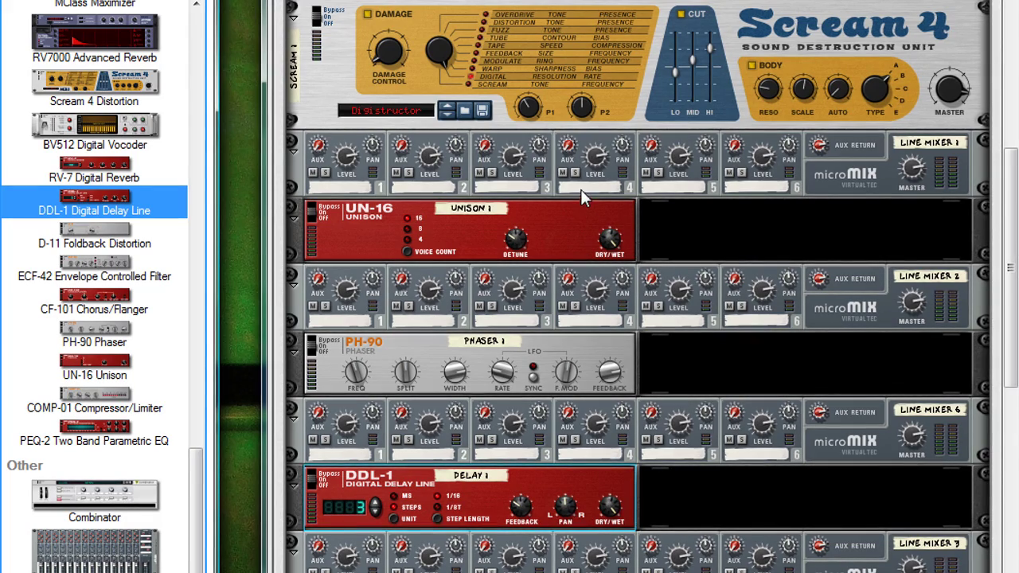
pyautogui.press('Tab')
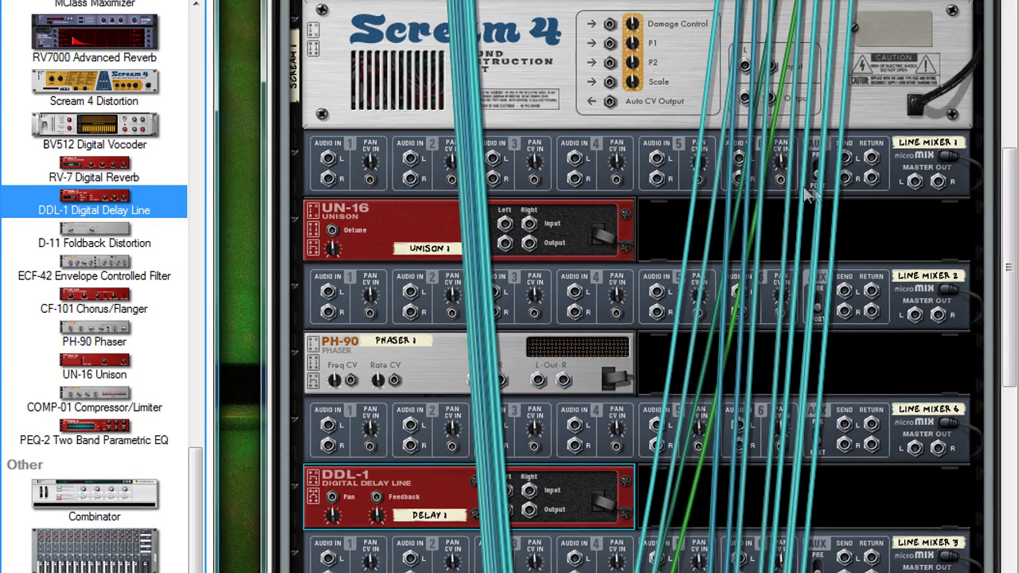
pyautogui.click(434, 227)
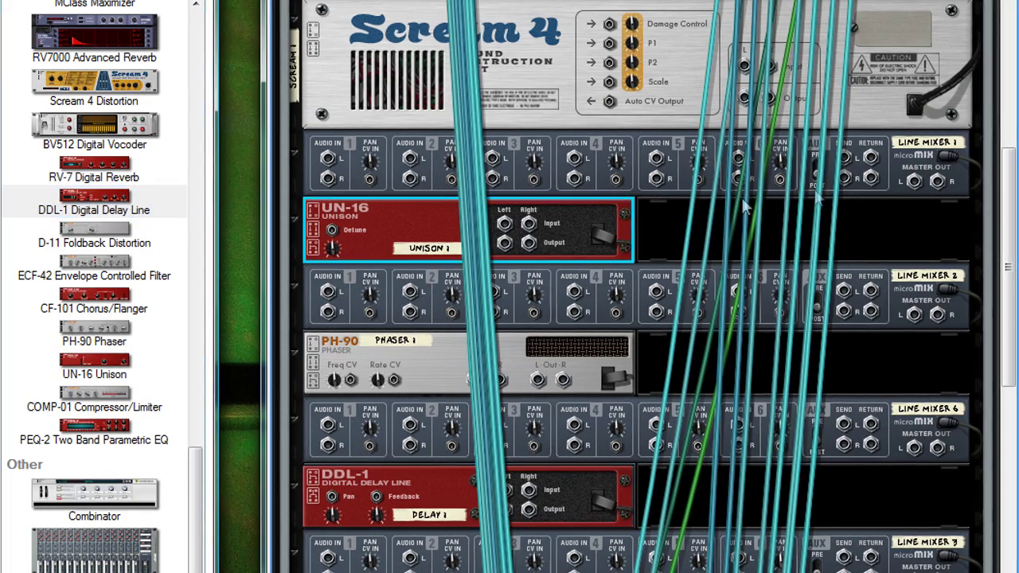
pyautogui.moveTo(843, 157); pyautogui.dragTo(545, 219)
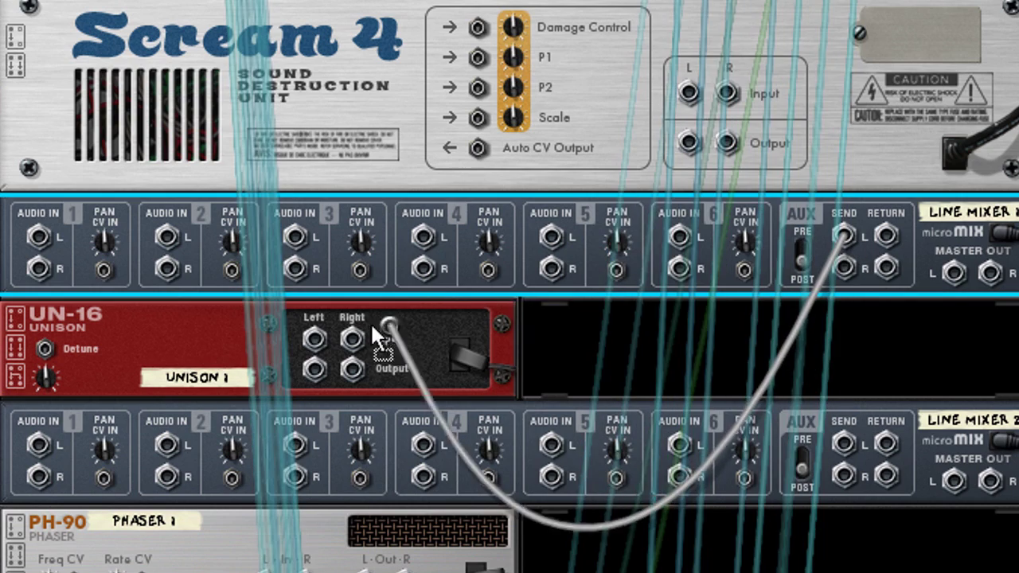
pyautogui.moveTo(388, 333); pyautogui.dragTo(315, 339)
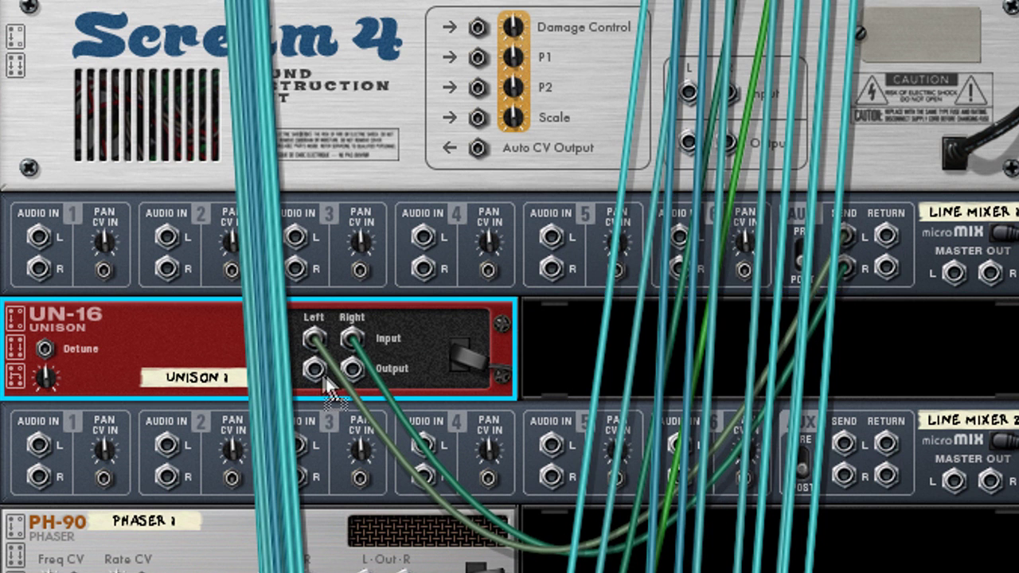
pyautogui.moveTo(317, 368); pyautogui.dragTo(176, 240)
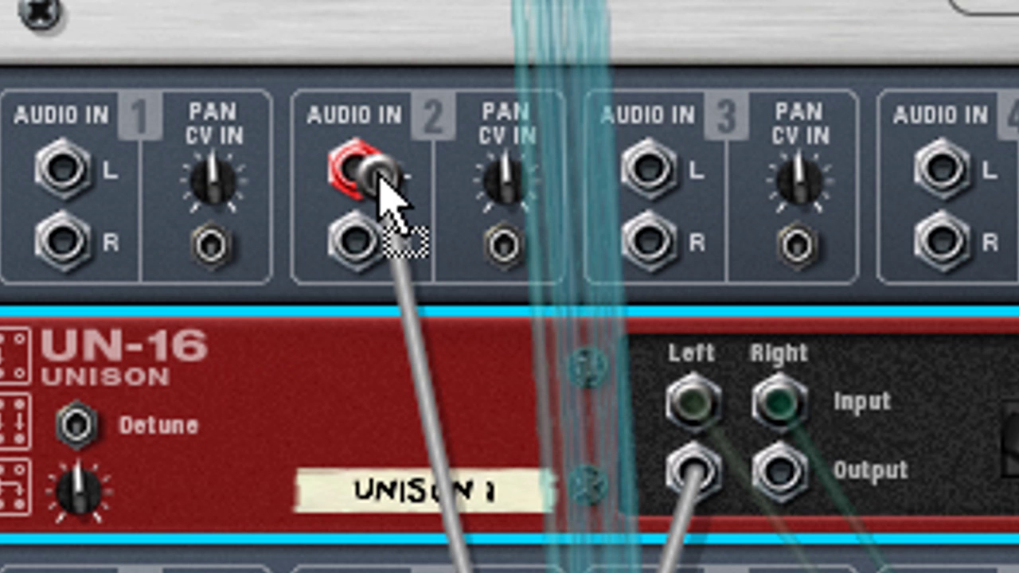
pyautogui.moveTo(379, 180); pyautogui.dragTo(377, 181)
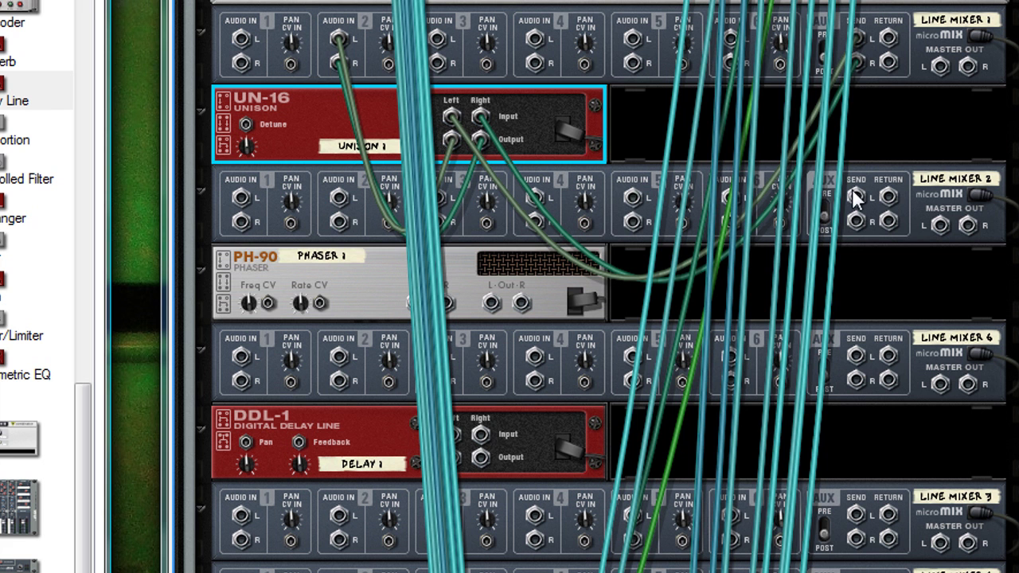
# Cable Line Mixer 2's aux send through the PH-90 and Line Mixer 6's through the DDL-1, each returning to its own mixer's channel 2.
pyautogui.moveTo(853, 193); pyautogui.dragTo(416, 302)
pyautogui.moveTo(496, 306); pyautogui.dragTo(357, 195)
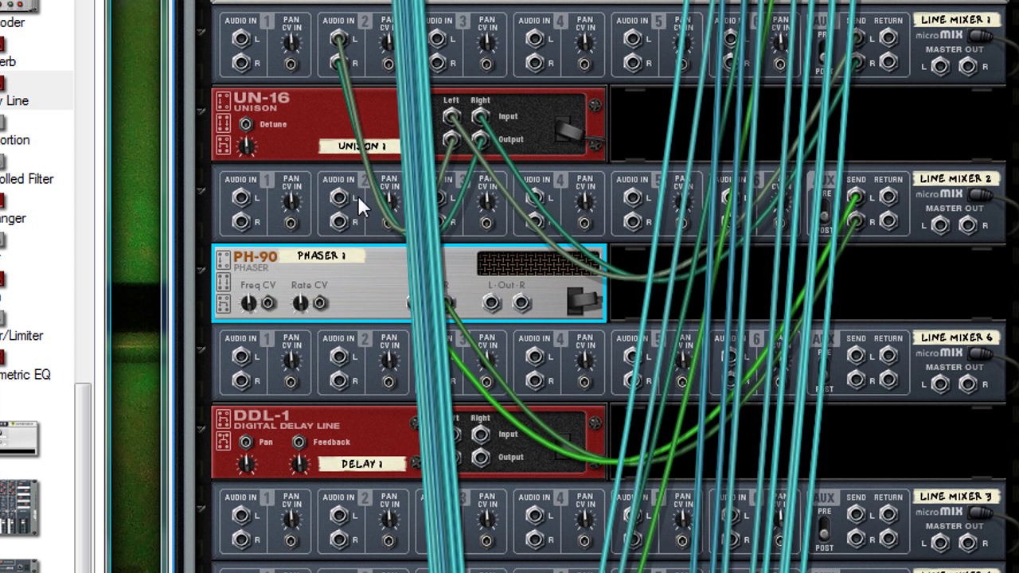
pyautogui.moveTo(494, 307); pyautogui.dragTo(341, 200)
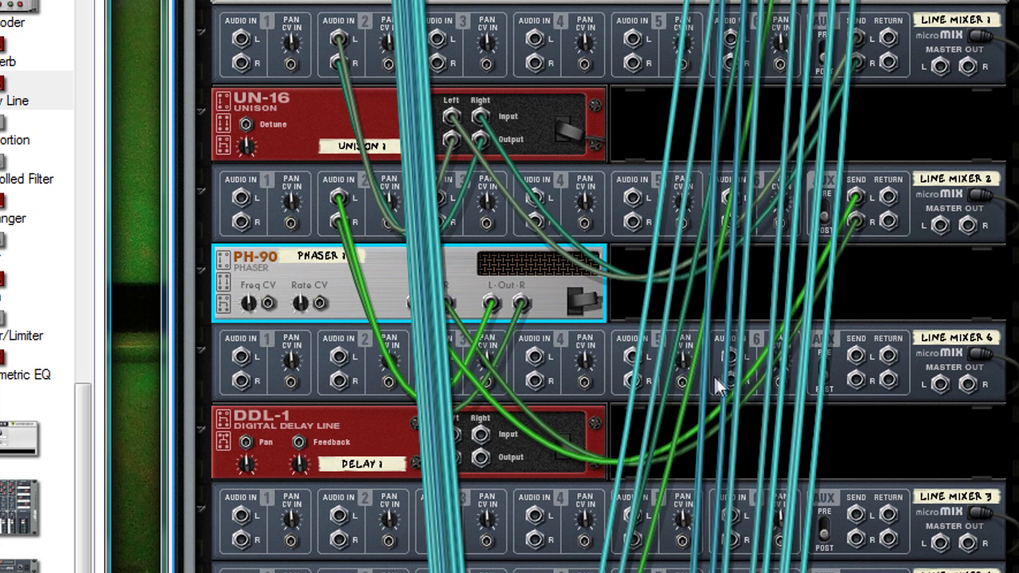
pyautogui.moveTo(856, 356); pyautogui.dragTo(339, 357)
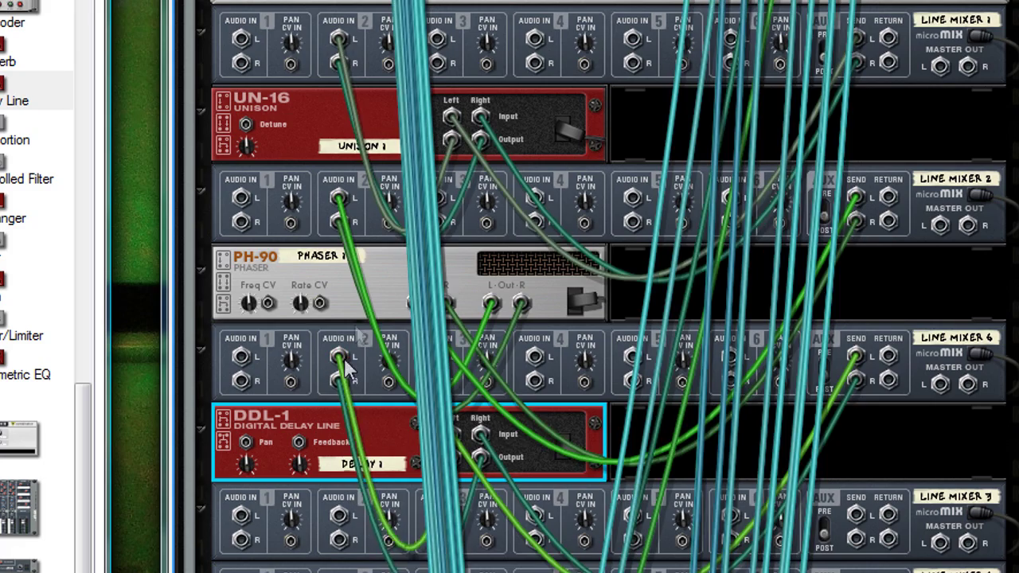
# Connect Kong's main audio output to the Scream 4 input and the Scream 4 output to channel 1 of Line Mixer 1.
pyautogui.scroll(10, 569, 57)
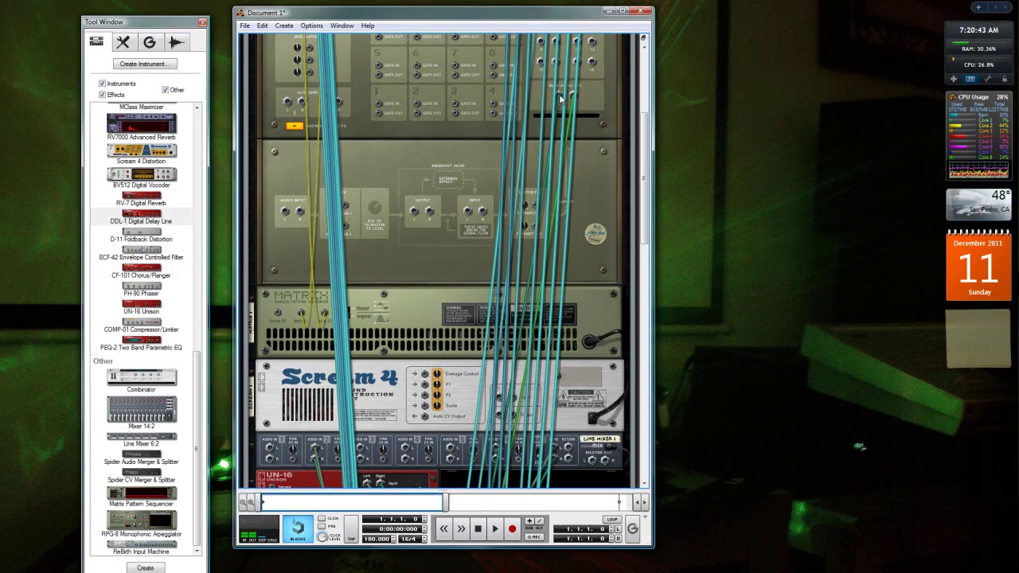
pyautogui.moveTo(559, 98); pyautogui.dragTo(467, 412)
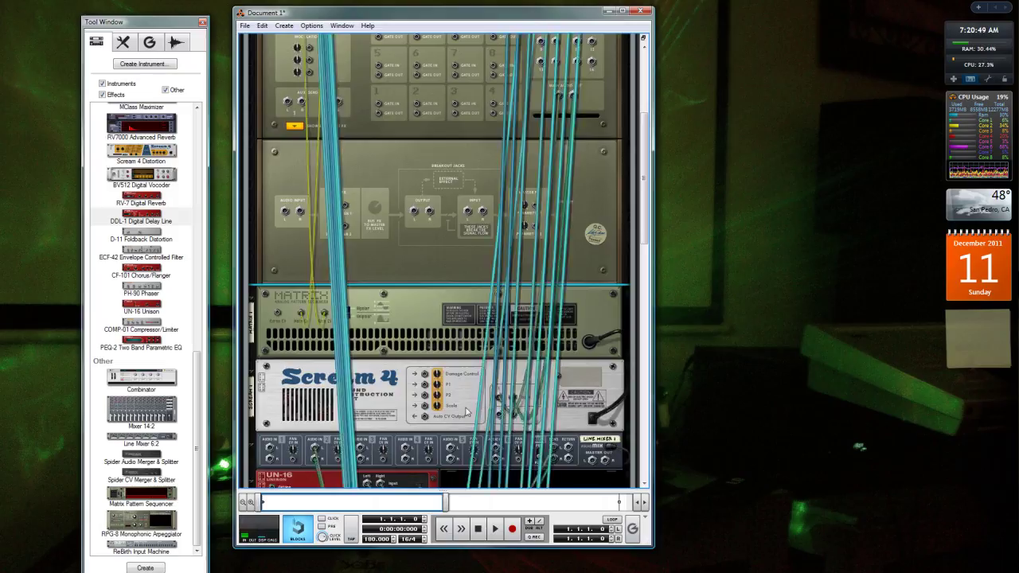
pyautogui.scroll(-3, 467, 411)
pyautogui.moveTo(503, 296); pyautogui.dragTo(319, 330)
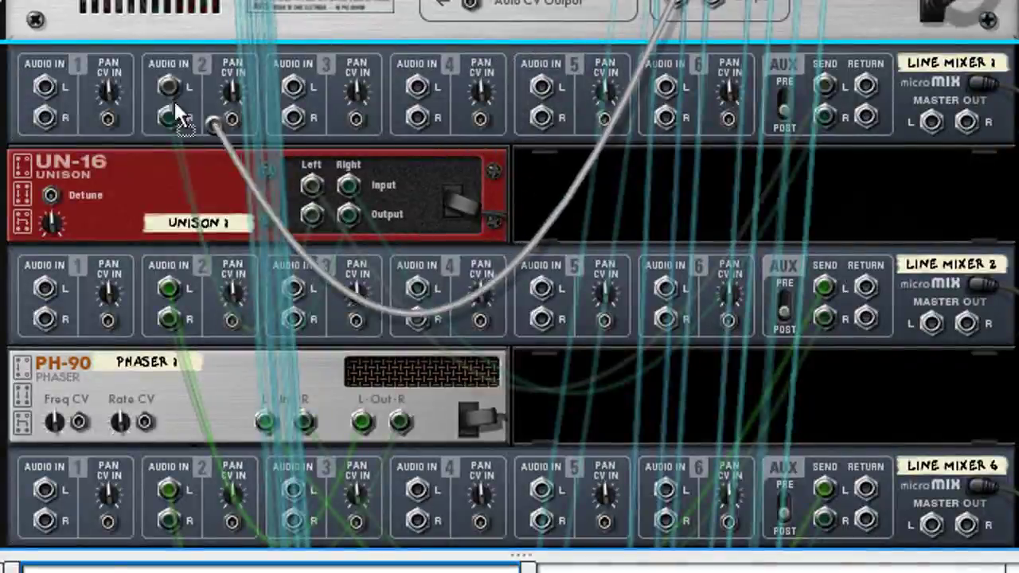
pyautogui.moveTo(177, 111); pyautogui.dragTo(46, 86)
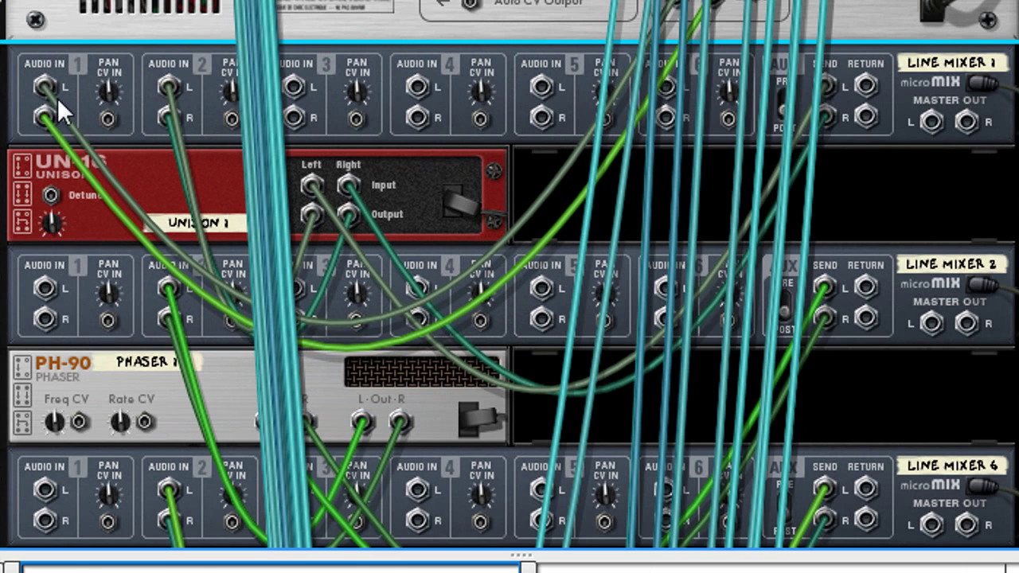
# Chain Line Mixers 1, 2, 6, 3, 4 and 5 in series, connecting each master output to channel 1 of the following mixer.
pyautogui.moveTo(931, 121); pyautogui.dragTo(50, 296)
pyautogui.scroll(-2, 801, 353)
pyautogui.moveTo(927, 124); pyautogui.dragTo(251, 371)
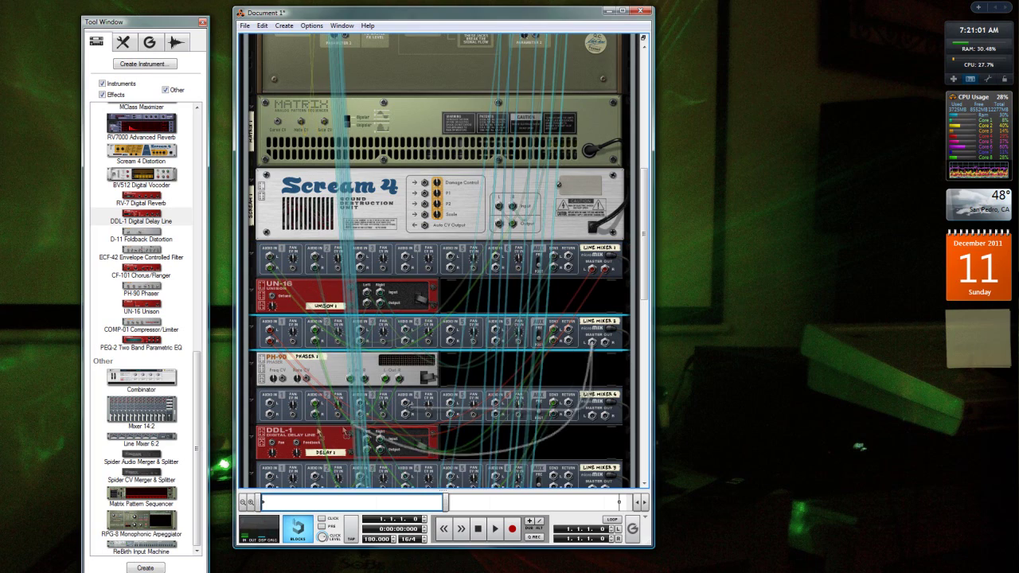
pyautogui.moveTo(344, 431); pyautogui.dragTo(270, 475)
pyautogui.scroll(-2, 531, 343)
pyautogui.scroll(-1, 531, 344)
pyautogui.moveTo(590, 288); pyautogui.dragTo(271, 471)
pyautogui.moveTo(590, 361); pyautogui.dragTo(271, 388)
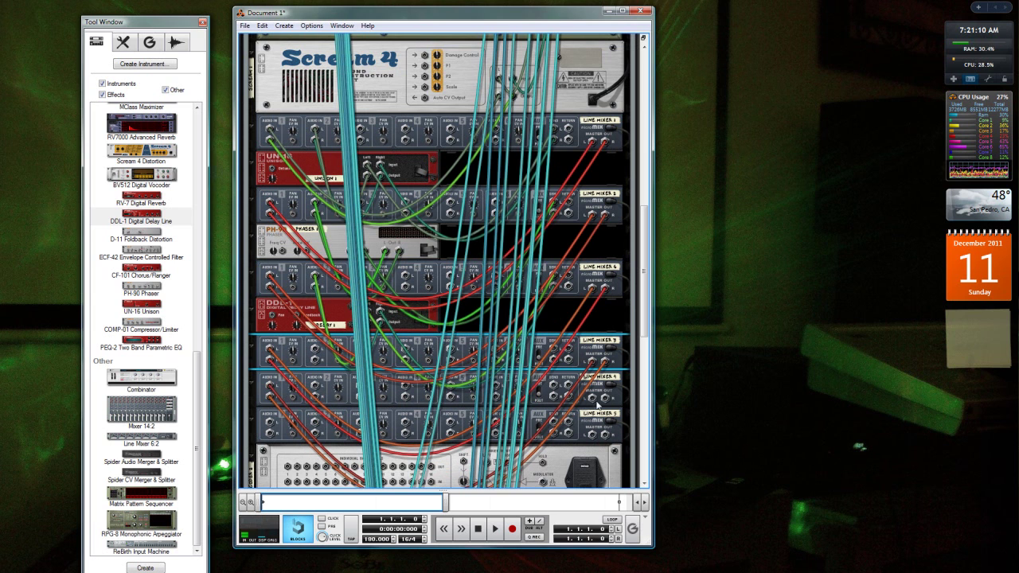
pyautogui.moveTo(591, 398); pyautogui.dragTo(296, 478)
# Route Line Mixer 5's master output through both BV512 vocoders in series and into the Spider Audio merger input.
pyautogui.scroll(-2, 466, 385)
pyautogui.scroll(-1, 465, 384)
pyautogui.moveTo(593, 342); pyautogui.dragTo(532, 375)
pyautogui.scroll(-1, 525, 377)
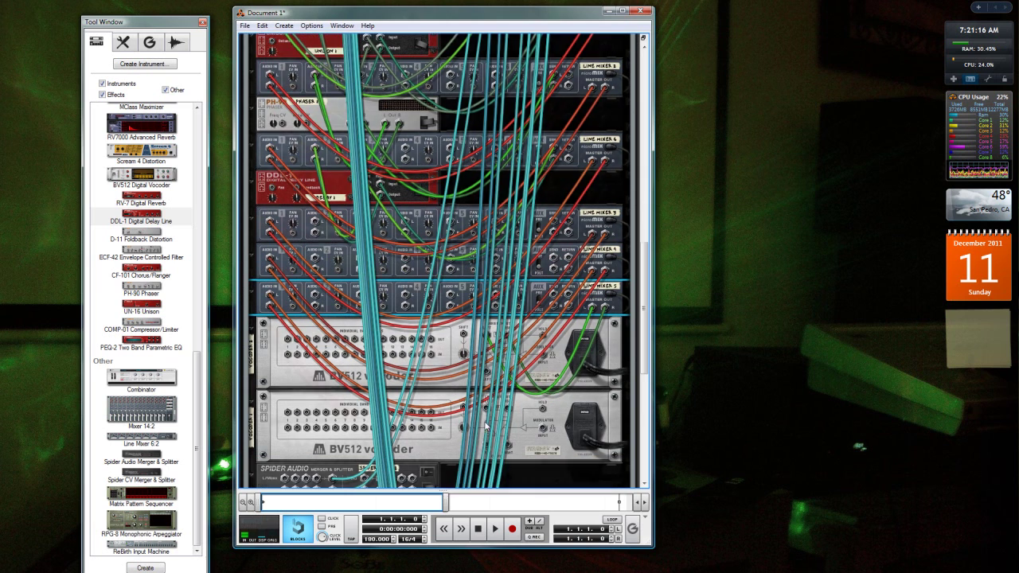
pyautogui.click(487, 374)
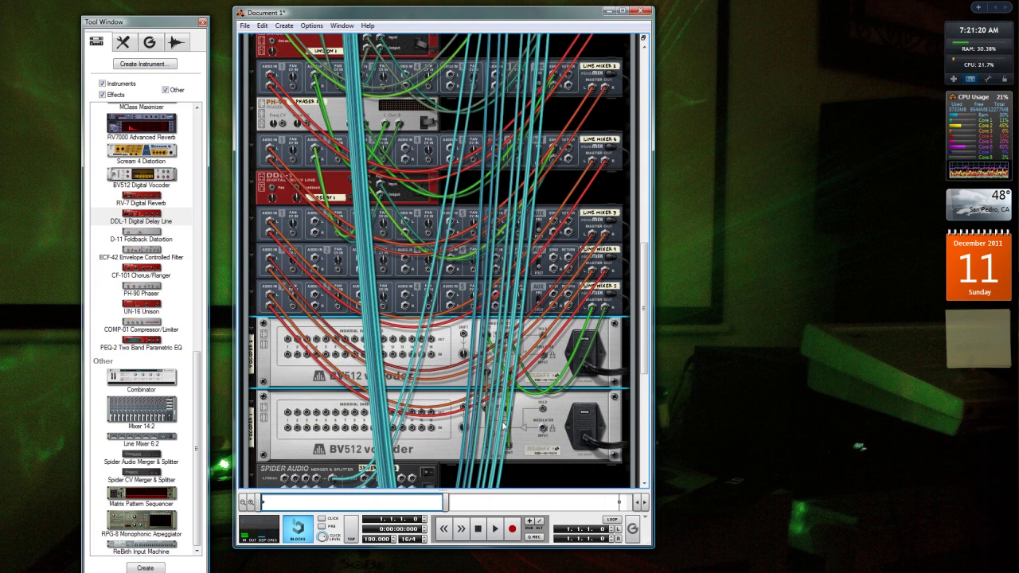
pyautogui.scroll(-2, 506, 425)
pyautogui.moveTo(491, 390); pyautogui.dragTo(296, 419)
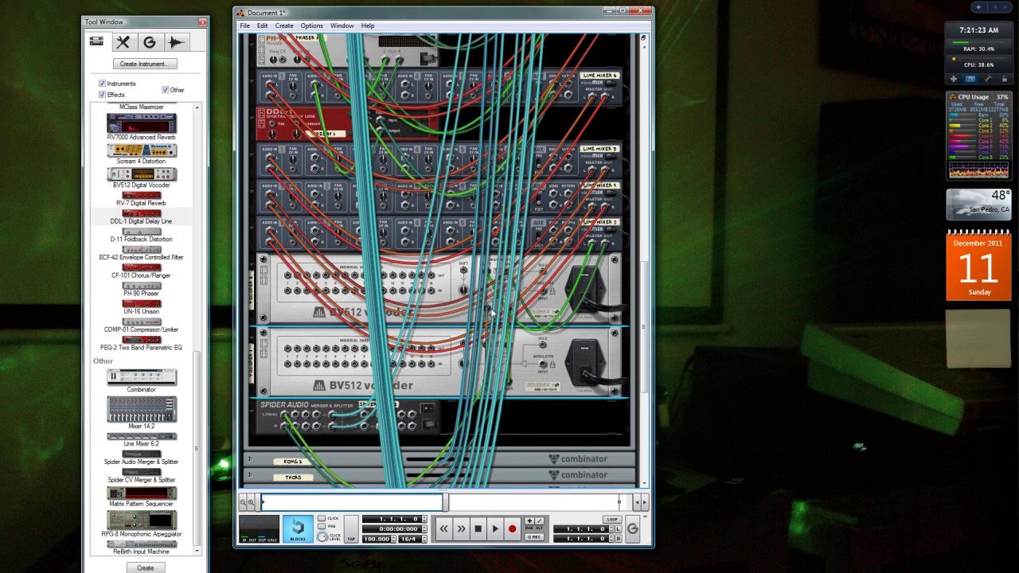
# Reshape the frequency band levels of the lower BV512 into an uneven curve, with its low and middle bands peaking.
pyautogui.press('Tab')
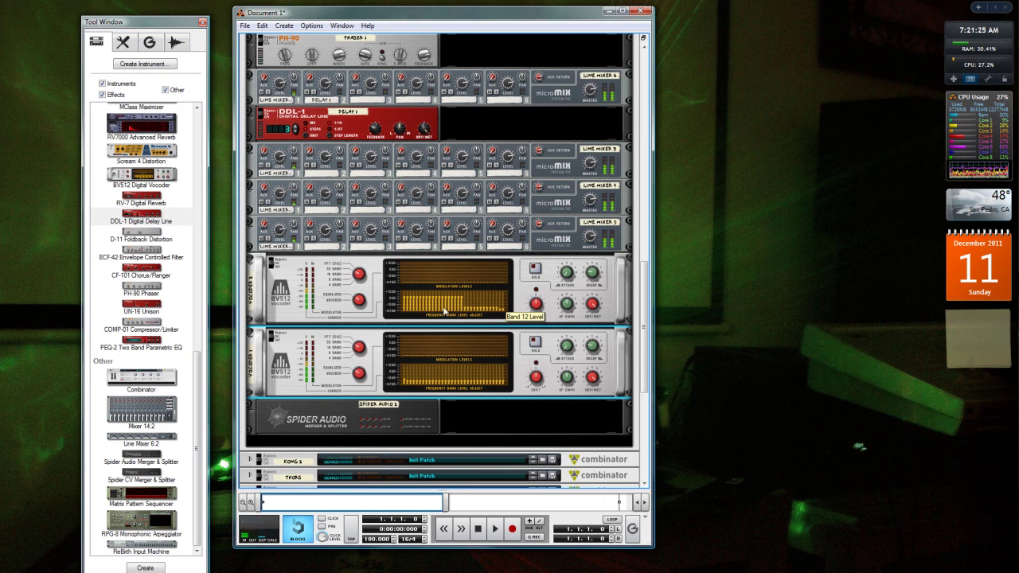
pyautogui.moveTo(508, 379)
pyautogui.mouseDown()
pyautogui.moveTo(411, 379)
pyautogui.moveTo(441, 381)
pyautogui.mouseUp()
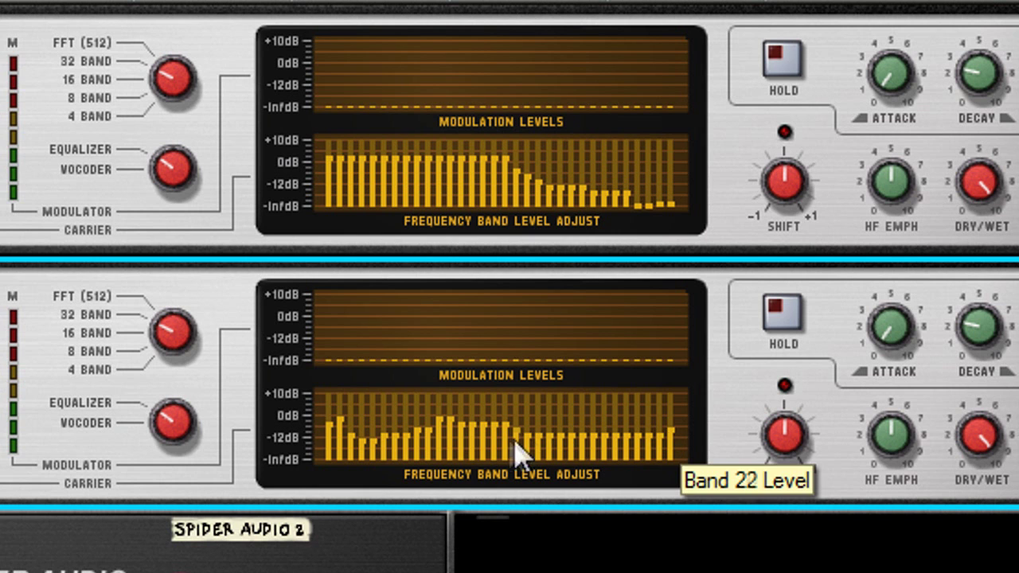
pyautogui.moveTo(455, 454)
pyautogui.mouseDown()
pyautogui.moveTo(689, 453)
pyautogui.moveTo(359, 446)
pyautogui.moveTo(728, 180)
pyautogui.mouseUp()
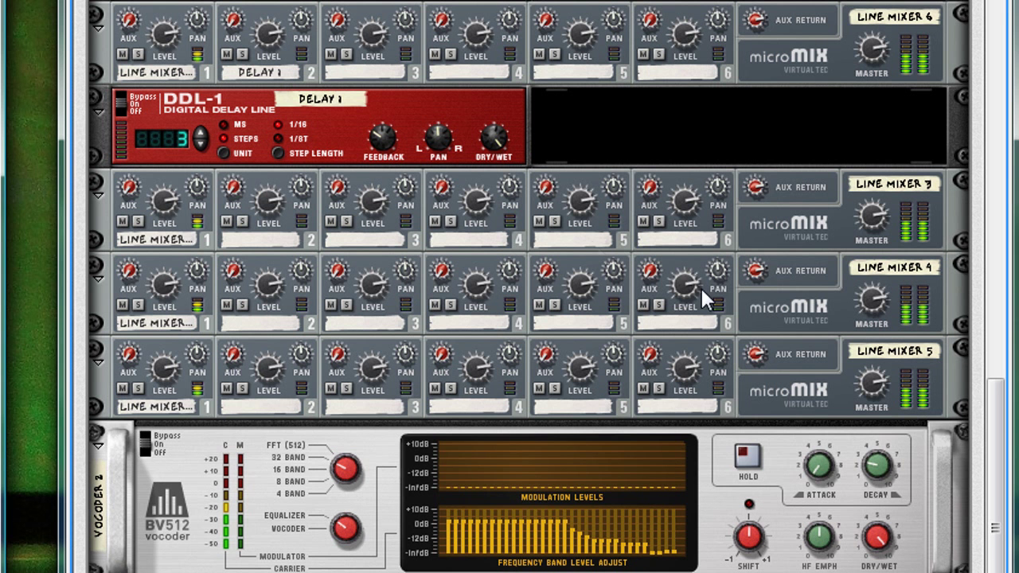
# Set the master level of Line Mixer 5 to 29.
pyautogui.click(392, 506)
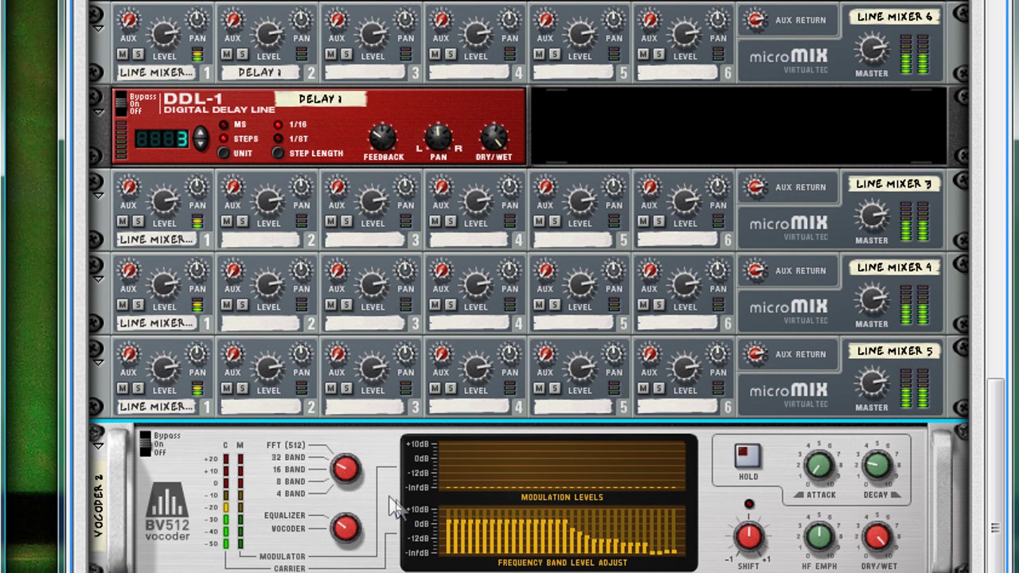
pyautogui.click(858, 391)
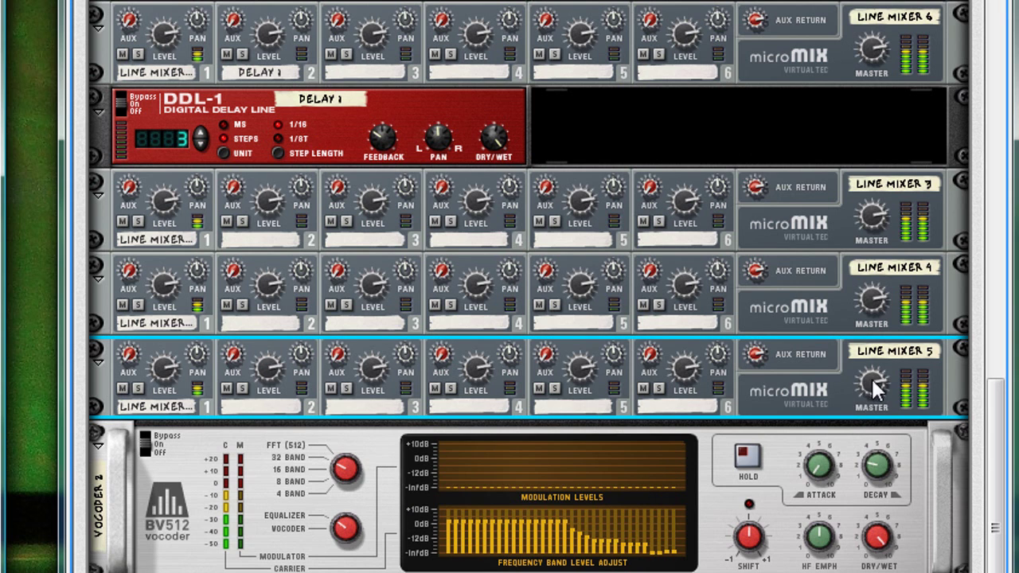
pyautogui.moveTo(873, 388); pyautogui.dragTo(859, 439)
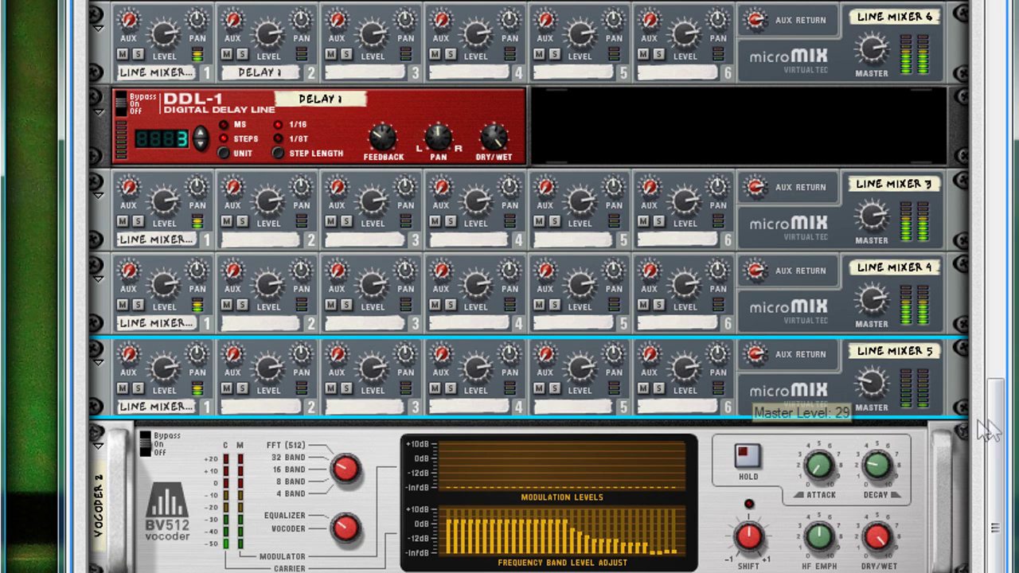
# Set the channel 1 aux send of Line Mixer 1 to 42 to feed the Scream 4 signal into the UN-16.
pyautogui.moveTo(983, 460); pyautogui.dragTo(978, 227)
pyautogui.click(335, 378)
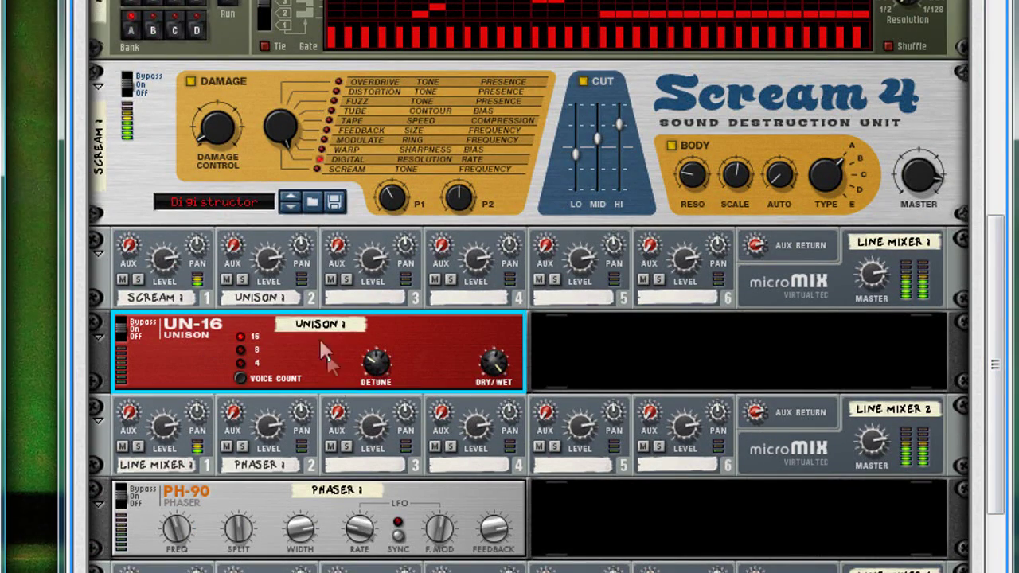
pyautogui.click(185, 300)
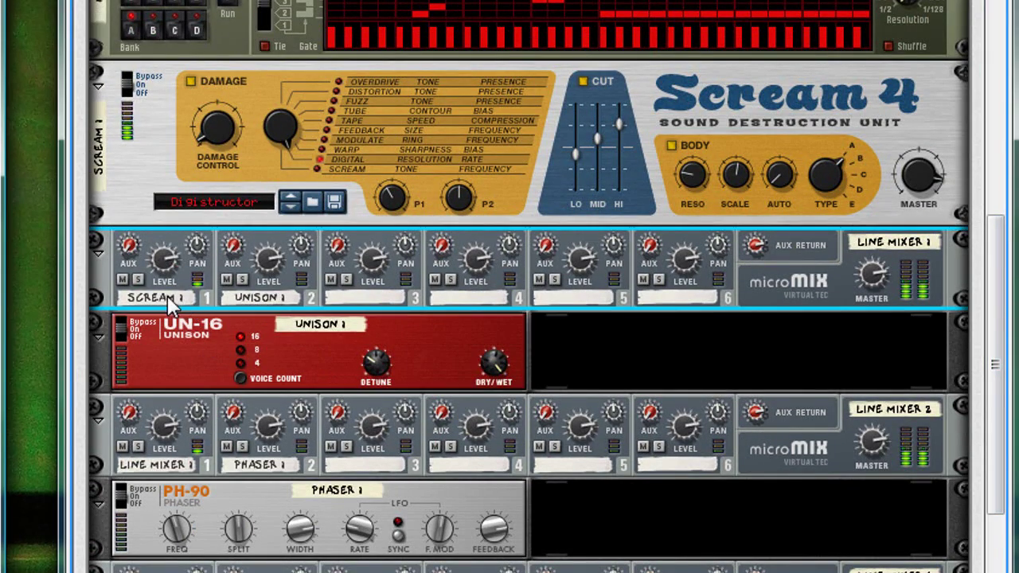
pyautogui.click(208, 374)
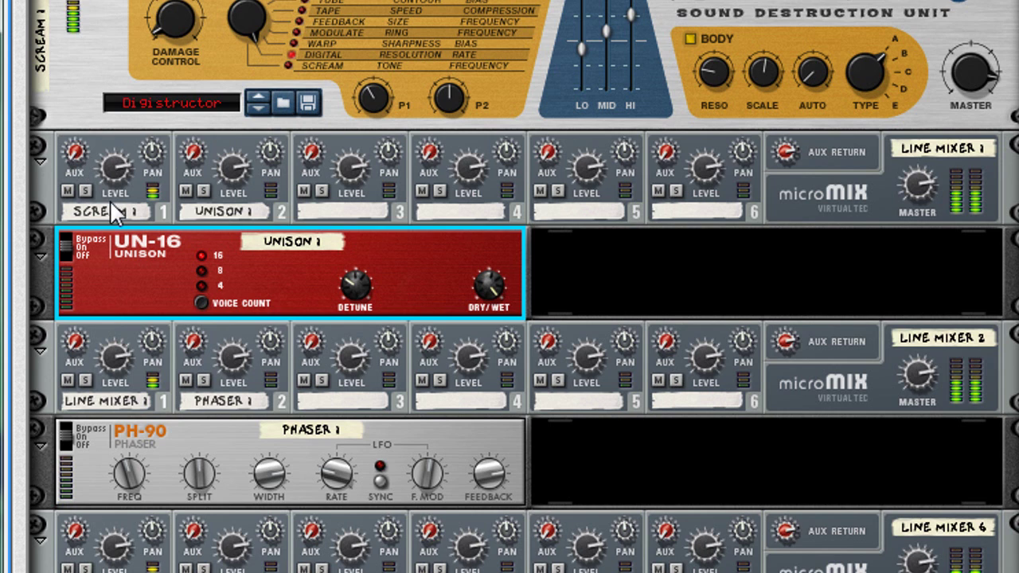
pyautogui.click(161, 284)
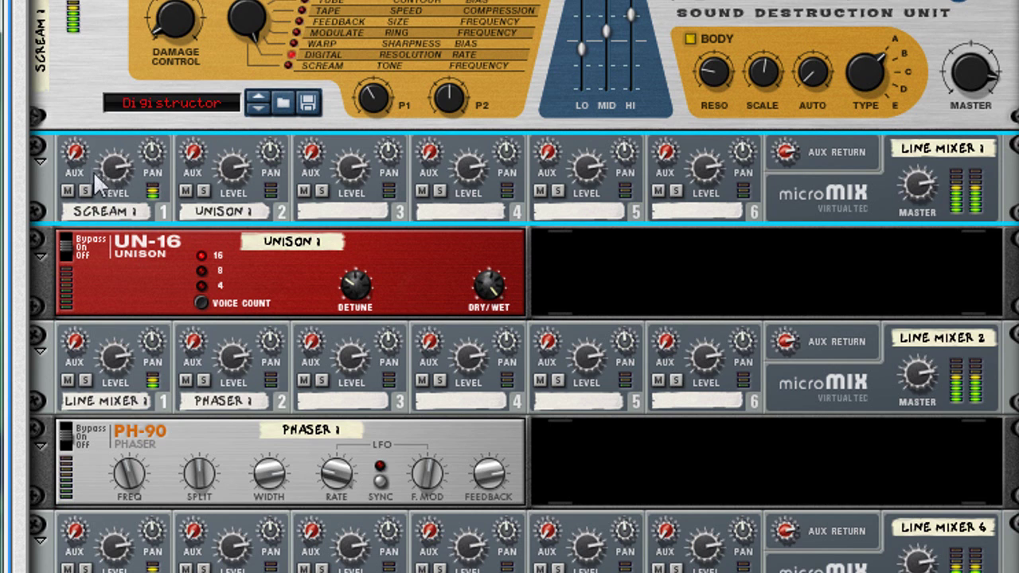
pyautogui.moveTo(74, 154)
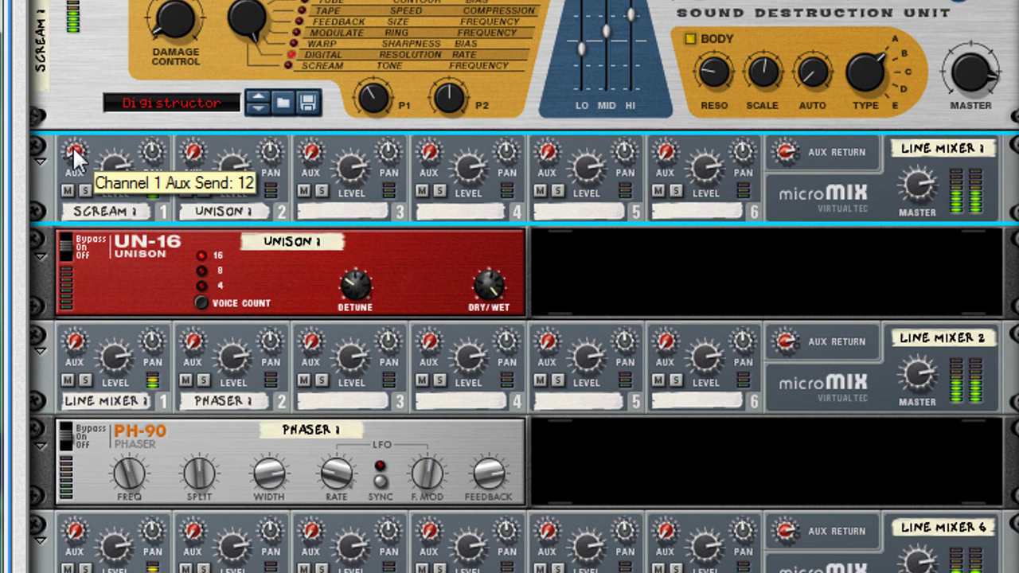
pyautogui.moveTo(80, 130); pyautogui.dragTo(80, 125)
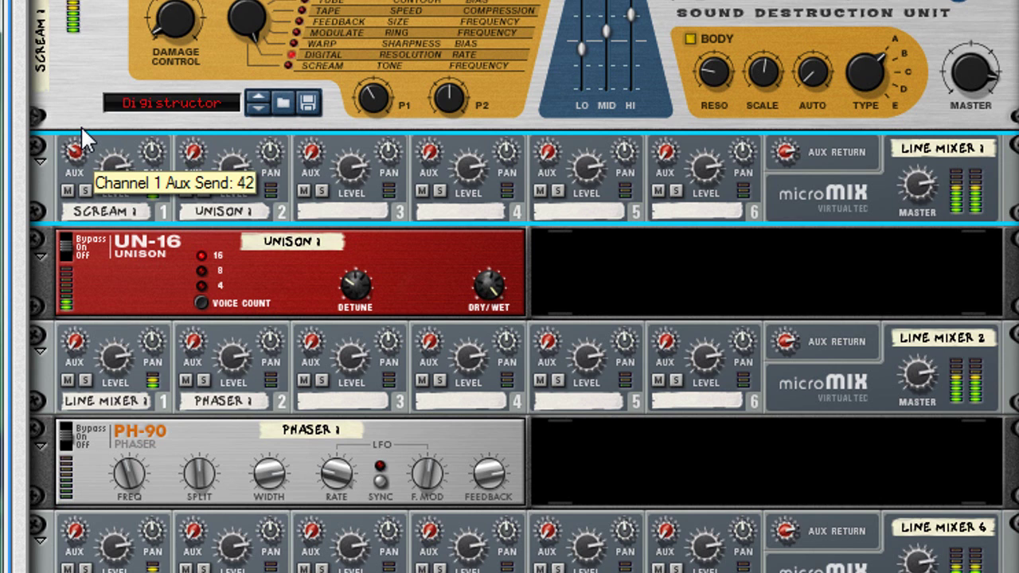
# Raise the channel 2 aux send of Line Mixer 1 to feed the UN-16's returned signal back into itself.
pyautogui.click(148, 285)
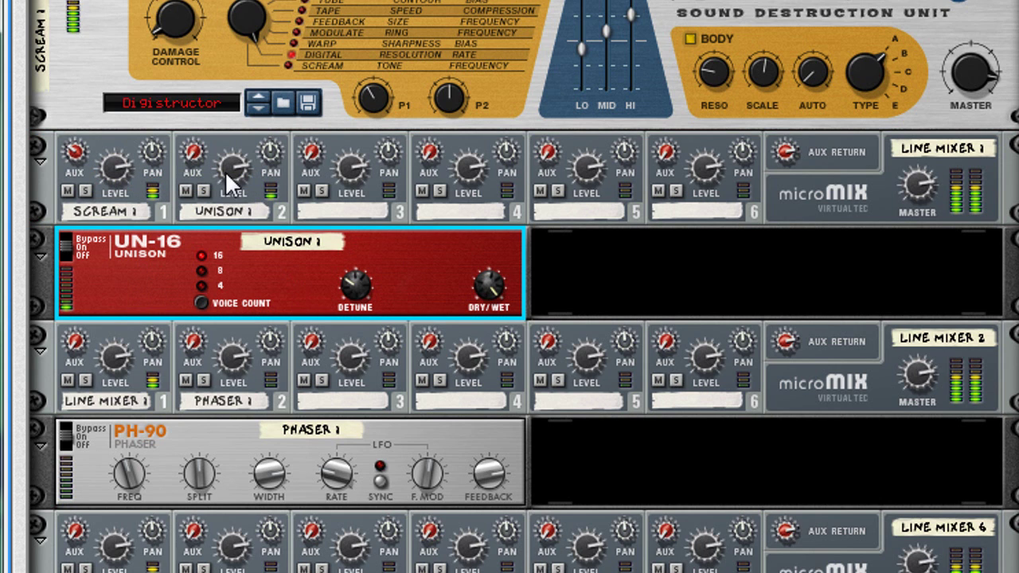
pyautogui.click(238, 191)
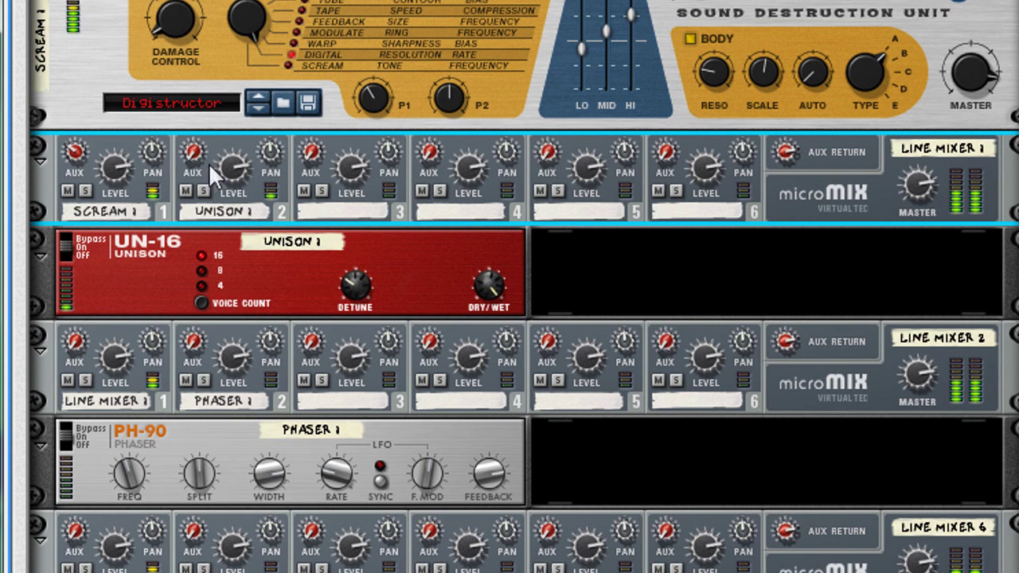
pyautogui.moveTo(195, 163)
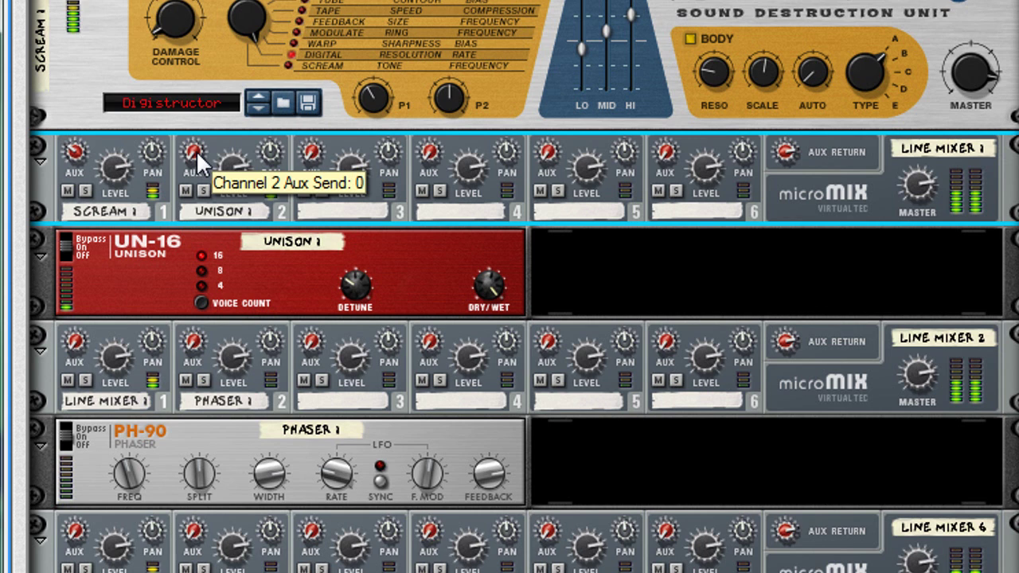
pyautogui.moveTo(191, 141); pyautogui.dragTo(196, 130)
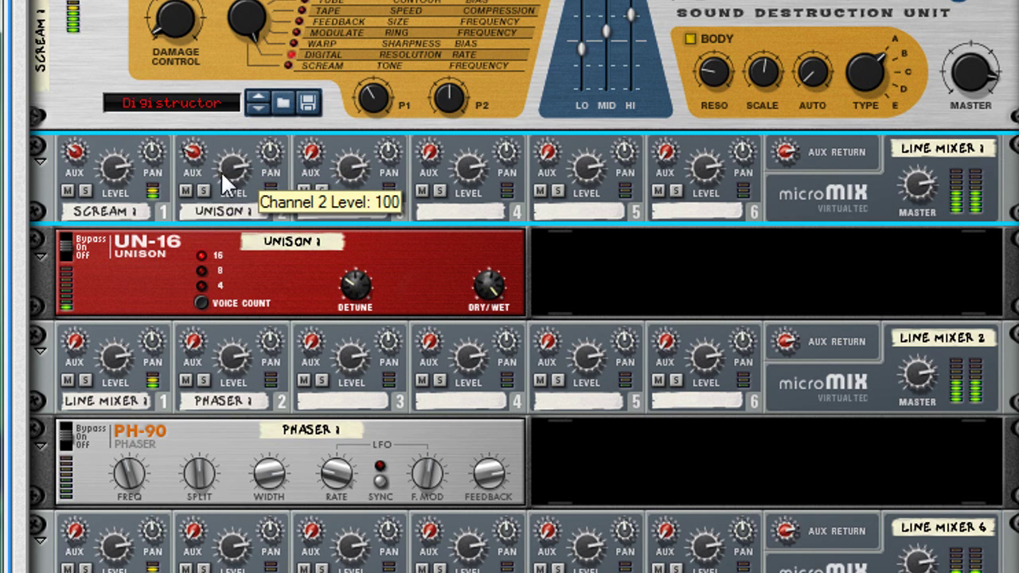
# Set the channel 2 aux send of Line Mixer 1 to 72 for stronger UN-16 feedback.
pyautogui.click(275, 291)
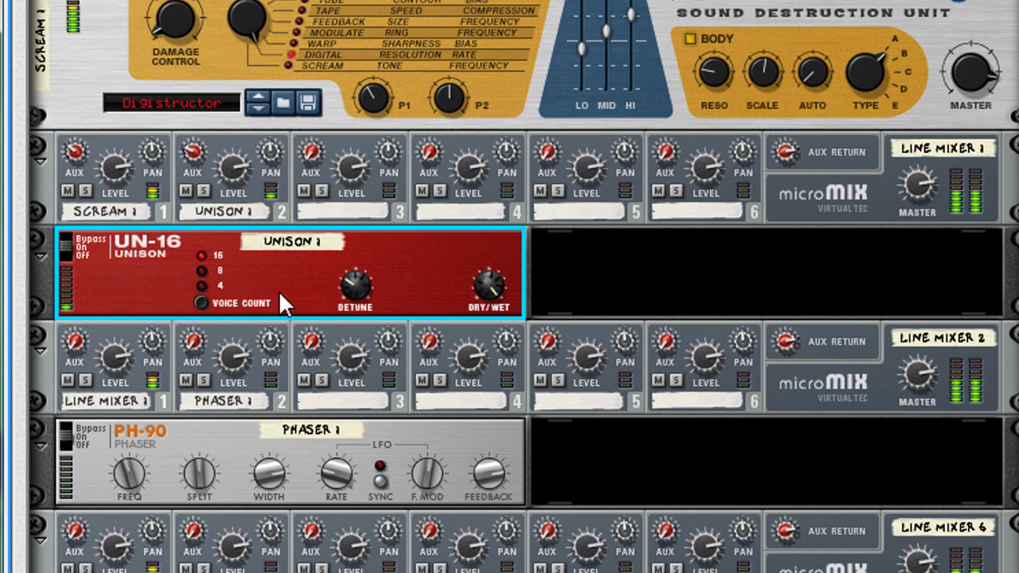
pyautogui.click(213, 208)
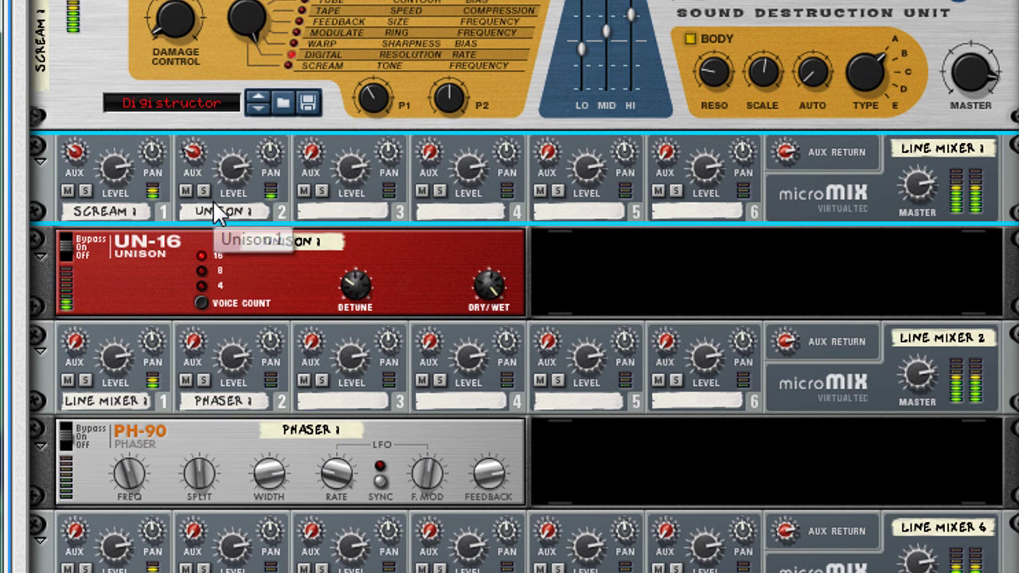
pyautogui.click(270, 257)
pyautogui.click(203, 171)
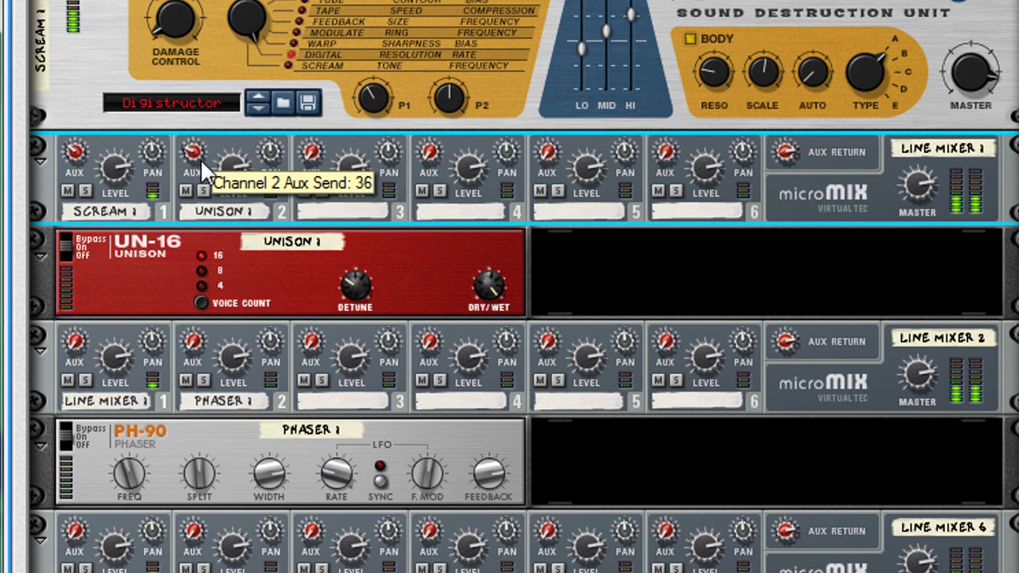
pyautogui.moveTo(195, 171); pyautogui.dragTo(195, 152)
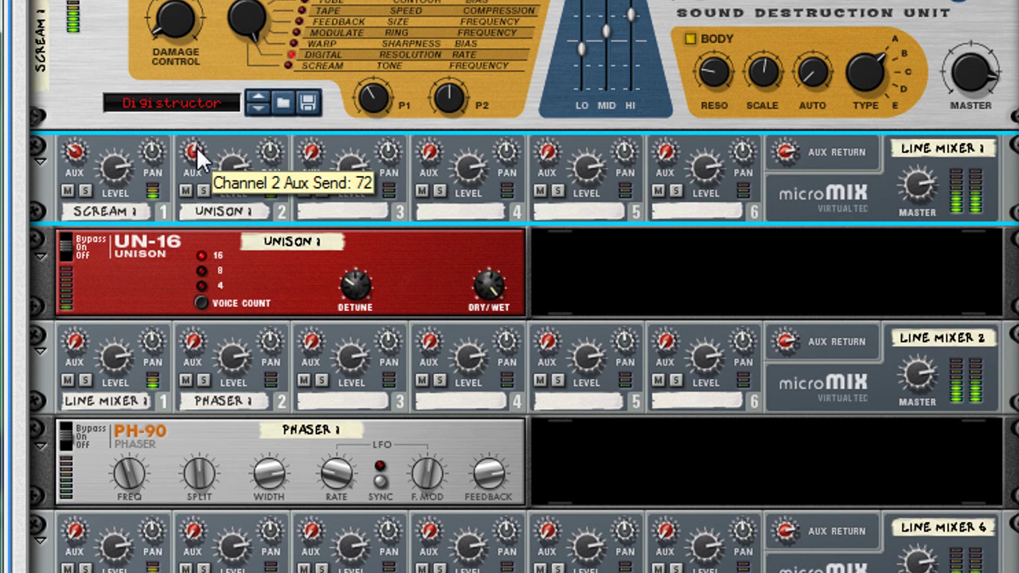
# Readjust the channel 1 aux send of Line Mixer 1 and set its channel 2 aux send to 78.
pyautogui.moveTo(75, 159); pyautogui.dragTo(75, 159)
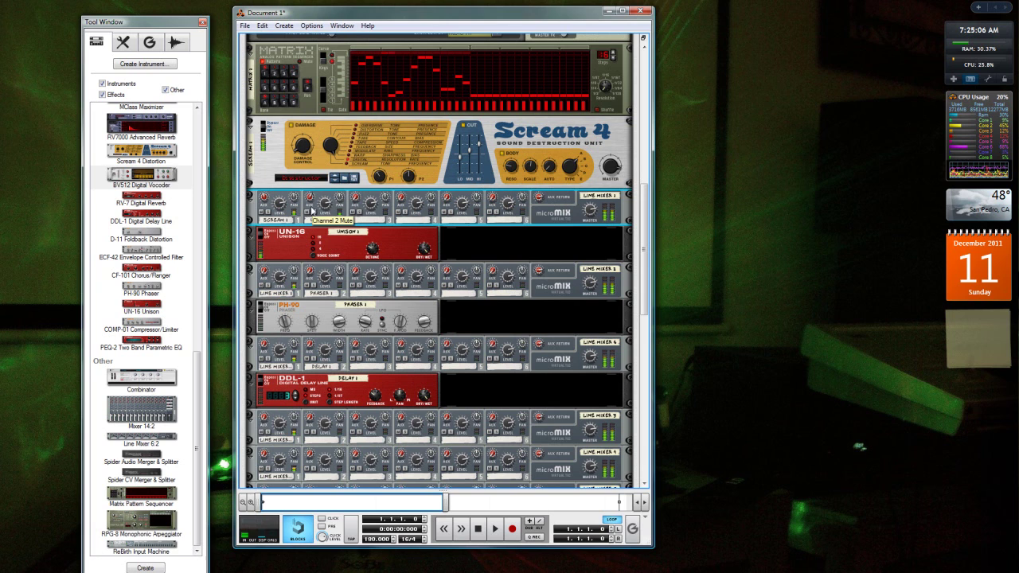
pyautogui.moveTo(313, 202); pyautogui.dragTo(315, 199)
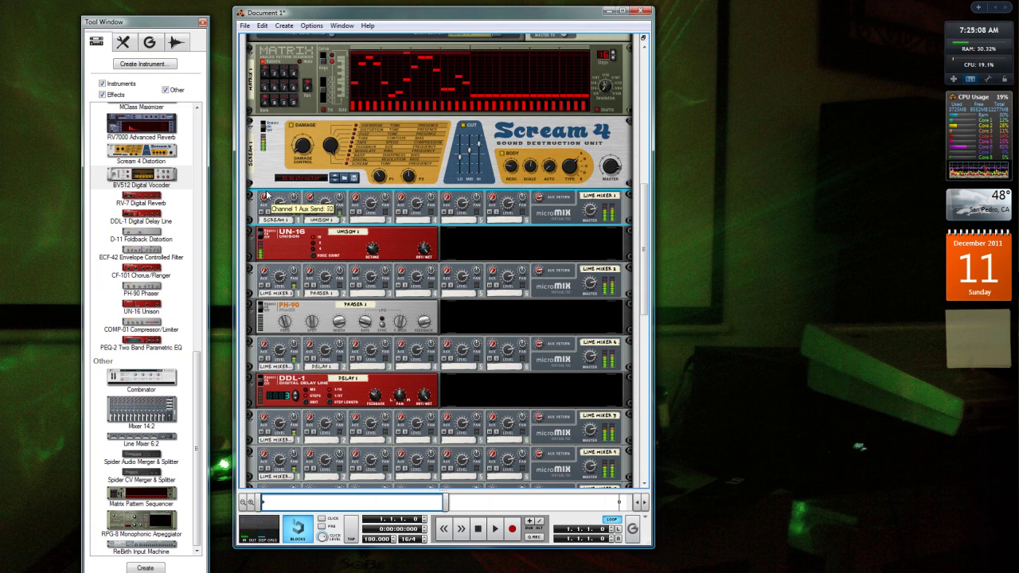
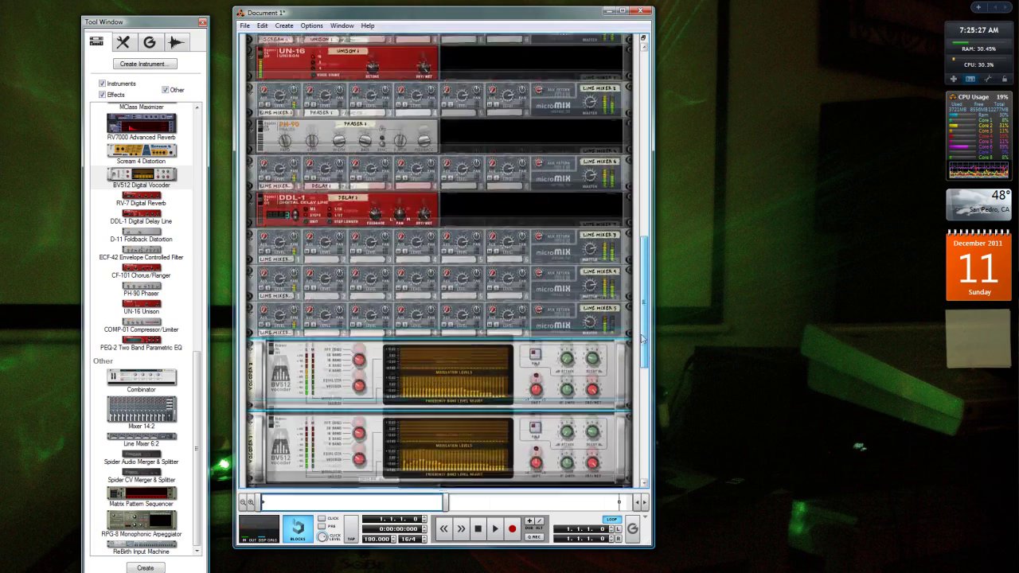
pyautogui.scroll(3, 625, 319)
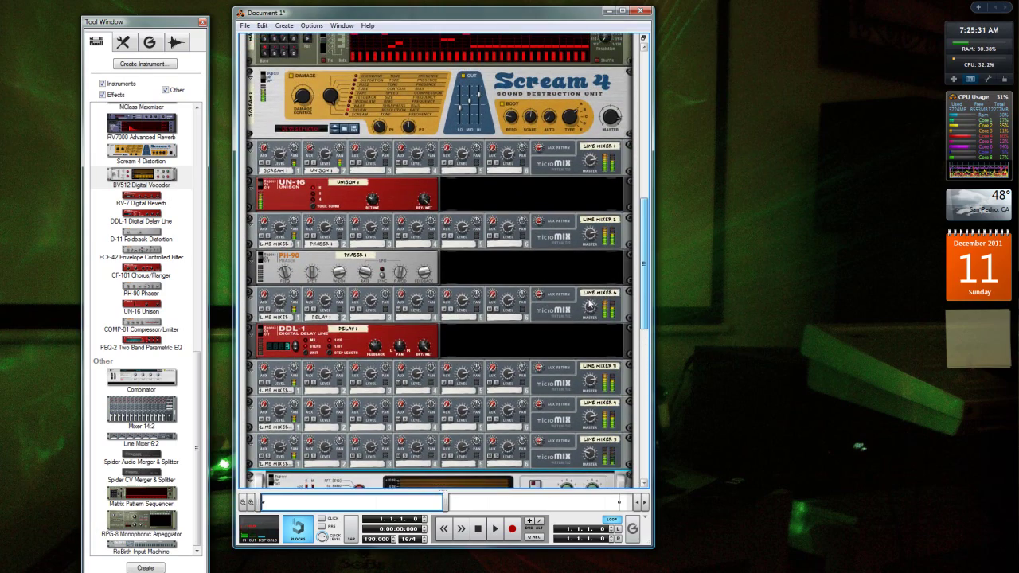
pyautogui.scroll(1, 593, 303)
pyautogui.moveTo(306, 162)
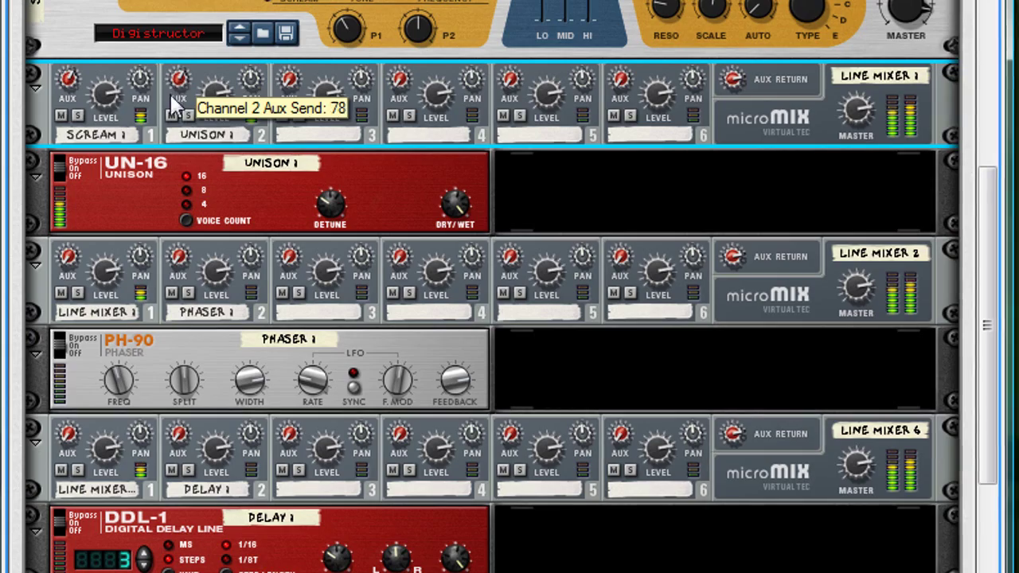
# Turn down the aux sends of Line Mixer 1 and raise the channel 1 and 2 aux sends of Line Mixer 2 to feed the PH-90.
pyautogui.moveTo(70, 80)
pyautogui.moveTo(167, 91)
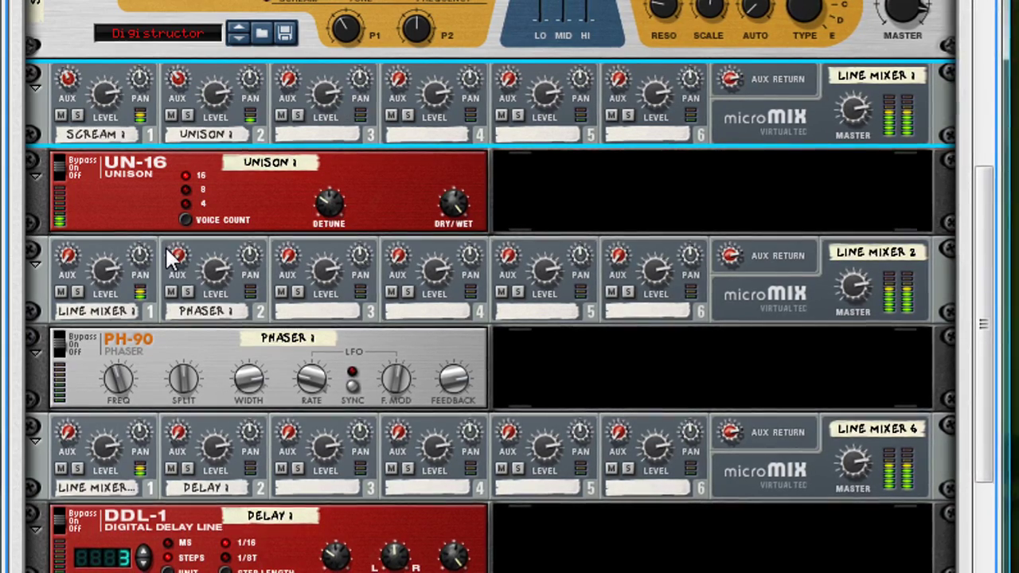
pyautogui.moveTo(180, 256); pyautogui.dragTo(116, 266)
pyautogui.click(169, 84)
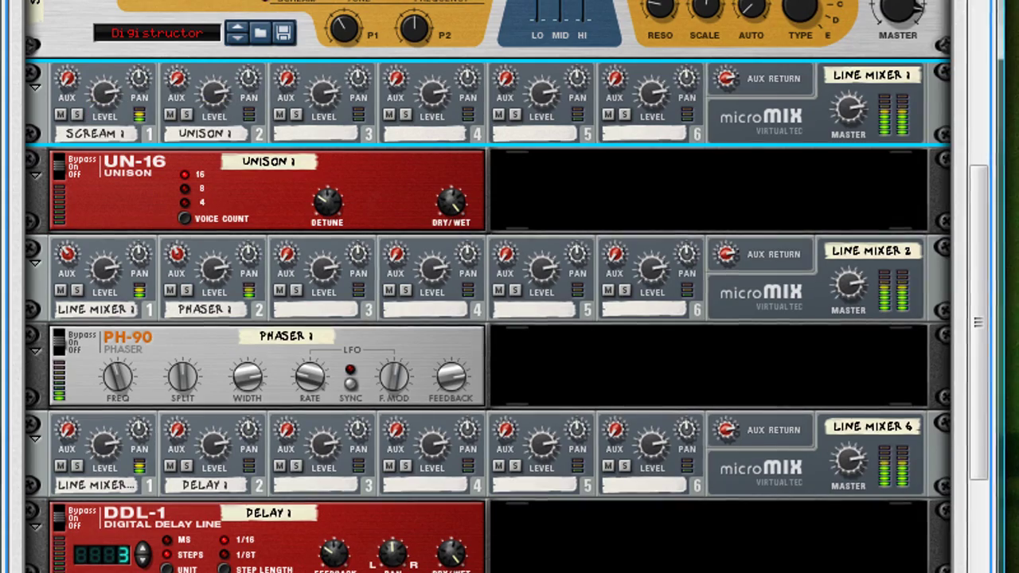
pyautogui.moveTo(176, 253)
pyautogui.moveTo(177, 253)
pyautogui.mouseDown()
pyautogui.moveTo(177, 240)
pyautogui.moveTo(182, 270)
pyautogui.mouseUp()
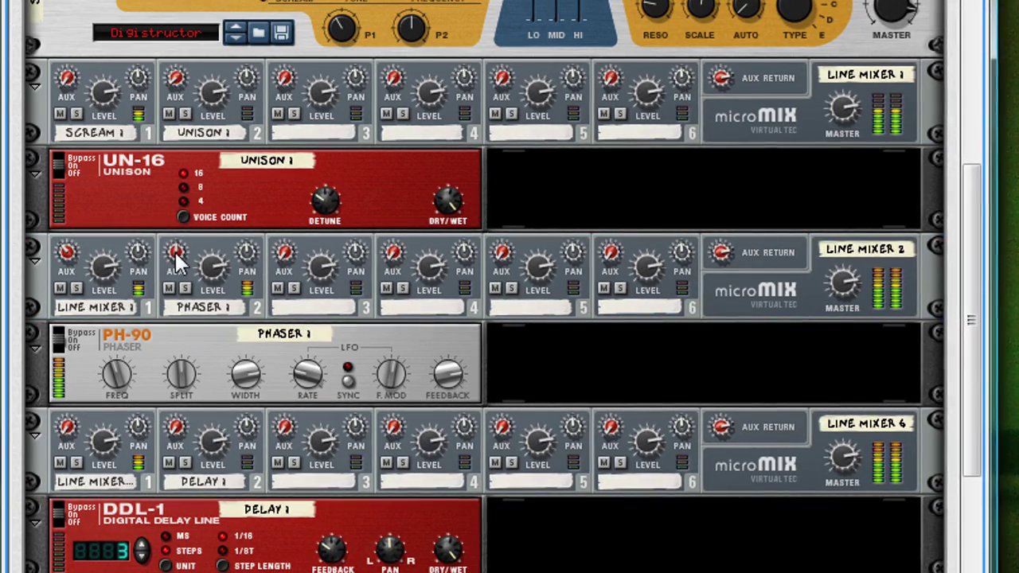
# Lower the master level of Line Mixer 4.
pyautogui.moveTo(968, 365); pyautogui.dragTo(954, 444)
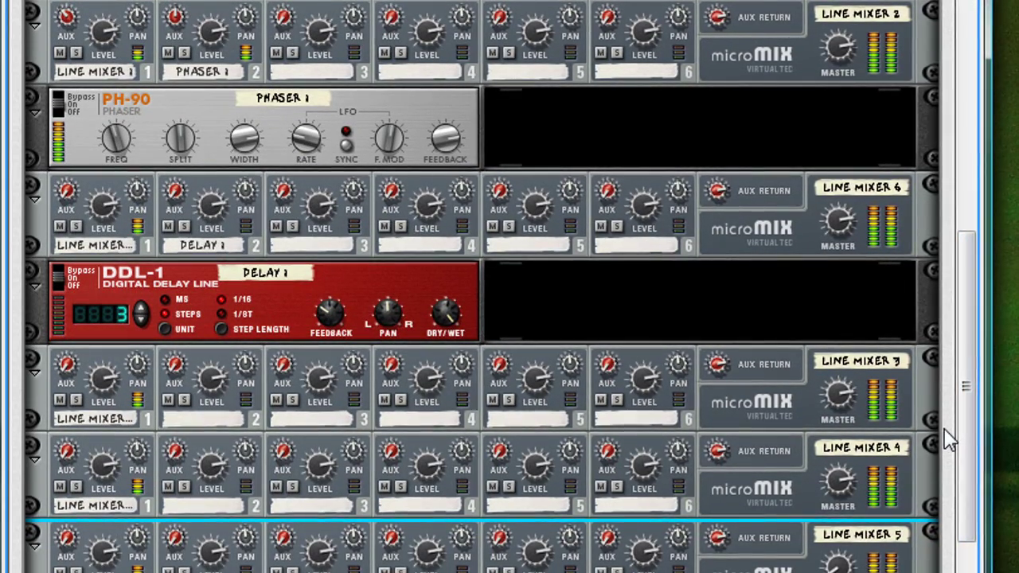
pyautogui.moveTo(966, 483); pyautogui.dragTo(965, 557)
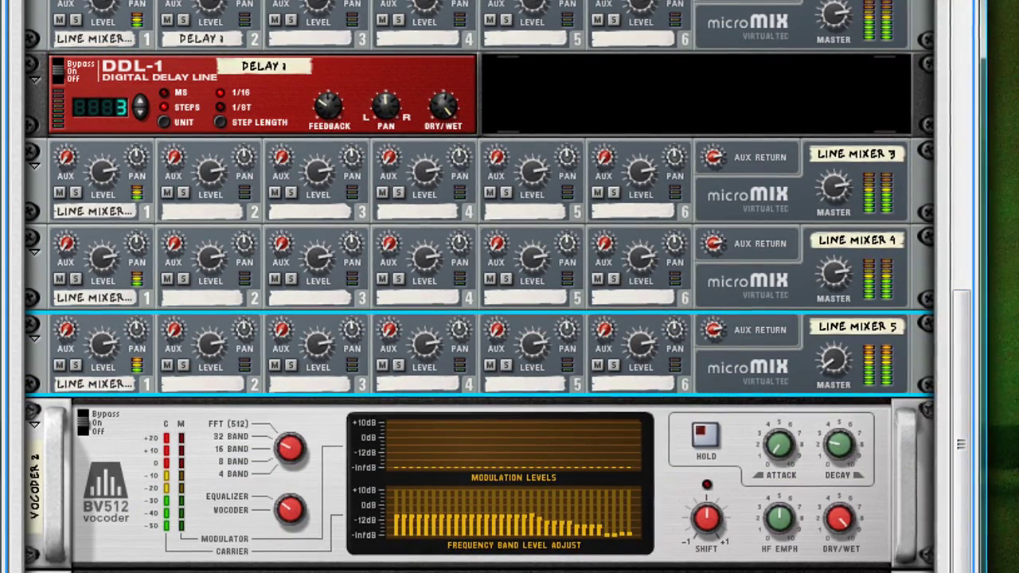
pyautogui.moveTo(833, 271); pyautogui.dragTo(852, 288)
pyautogui.moveTo(843, 185)
# Raise the channel 1 aux send of Line Mixer 6 and set its channel 2 aux send to 54 for delay feedback.
pyautogui.scroll(3, 967, 358)
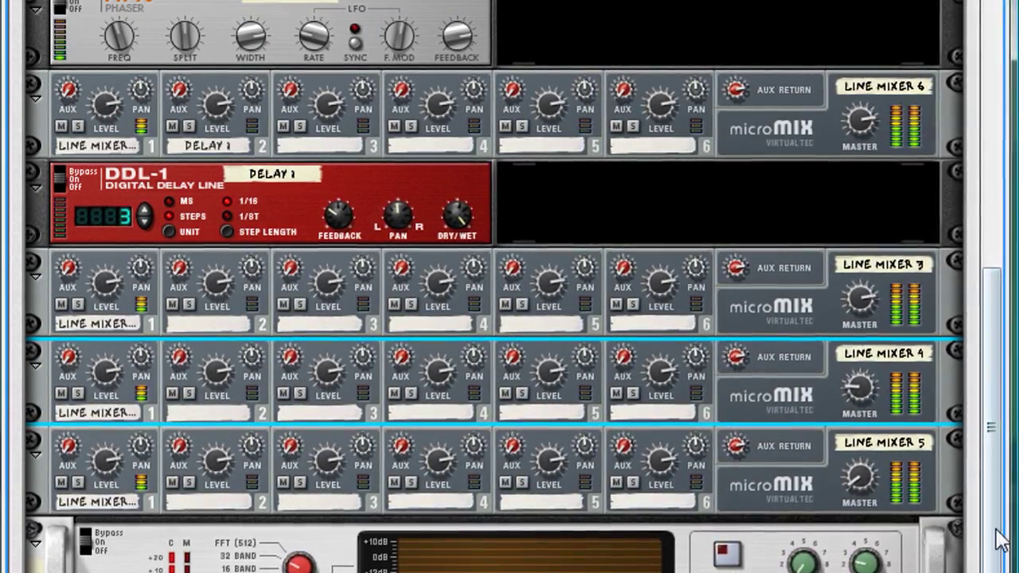
pyautogui.scroll(3, 990, 518)
pyautogui.scroll(3, 995, 502)
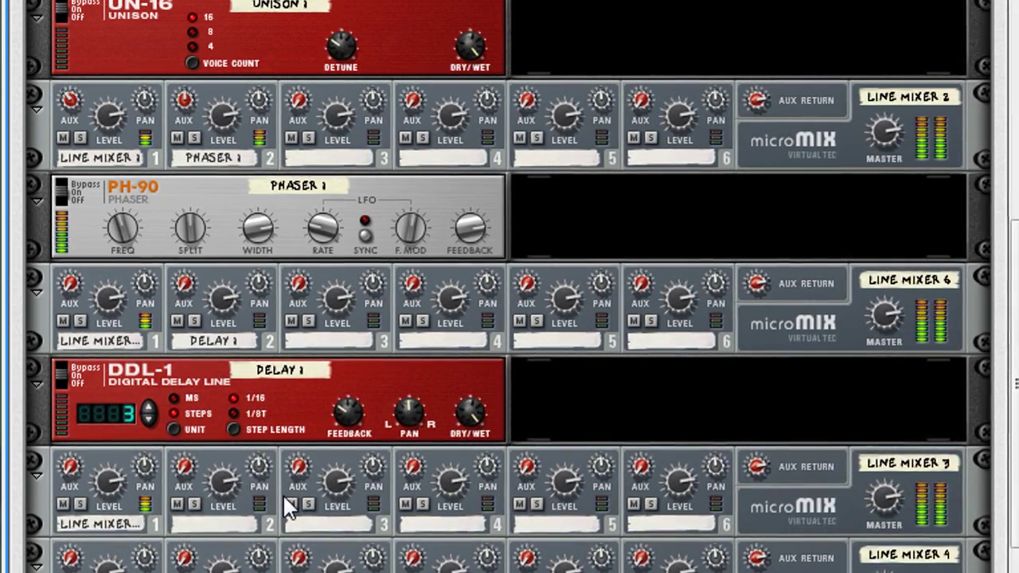
pyautogui.moveTo(243, 468)
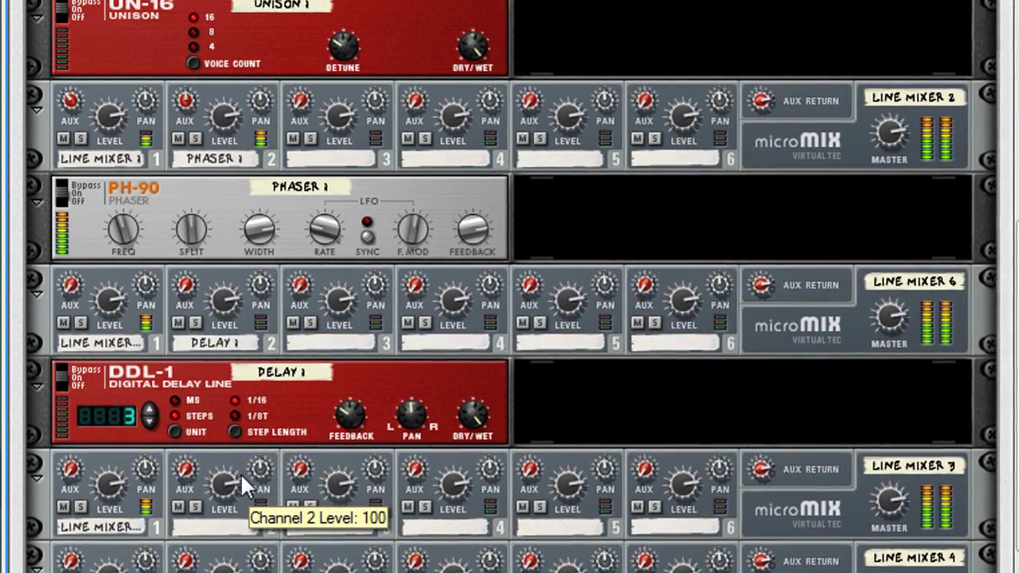
pyautogui.moveTo(185, 284)
pyautogui.mouseDown()
pyautogui.moveTo(199, 266)
pyautogui.moveTo(189, 292)
pyautogui.mouseUp()
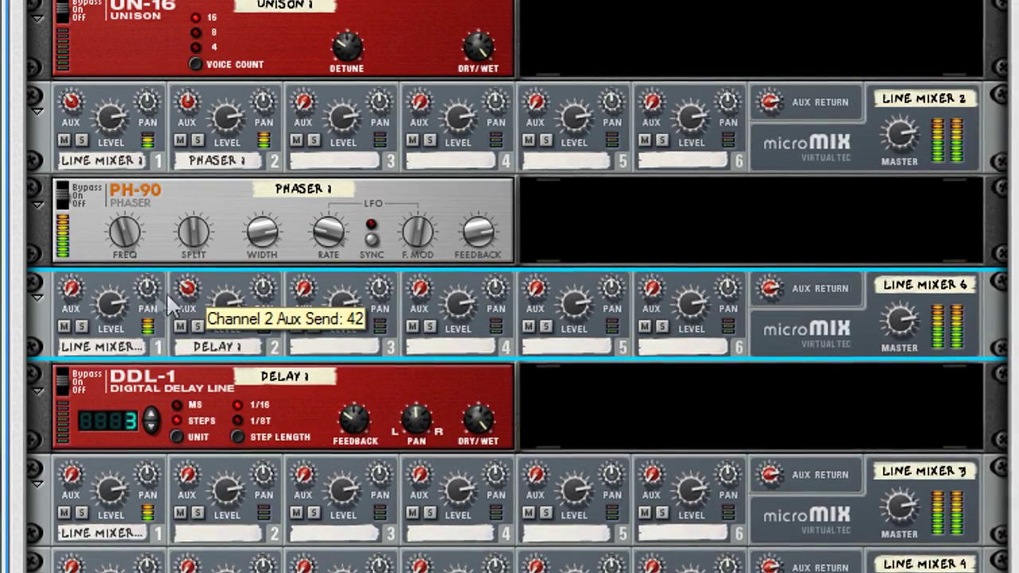
pyautogui.moveTo(73, 285)
pyautogui.mouseDown()
pyautogui.moveTo(85, 263)
pyautogui.moveTo(80, 288)
pyautogui.mouseUp()
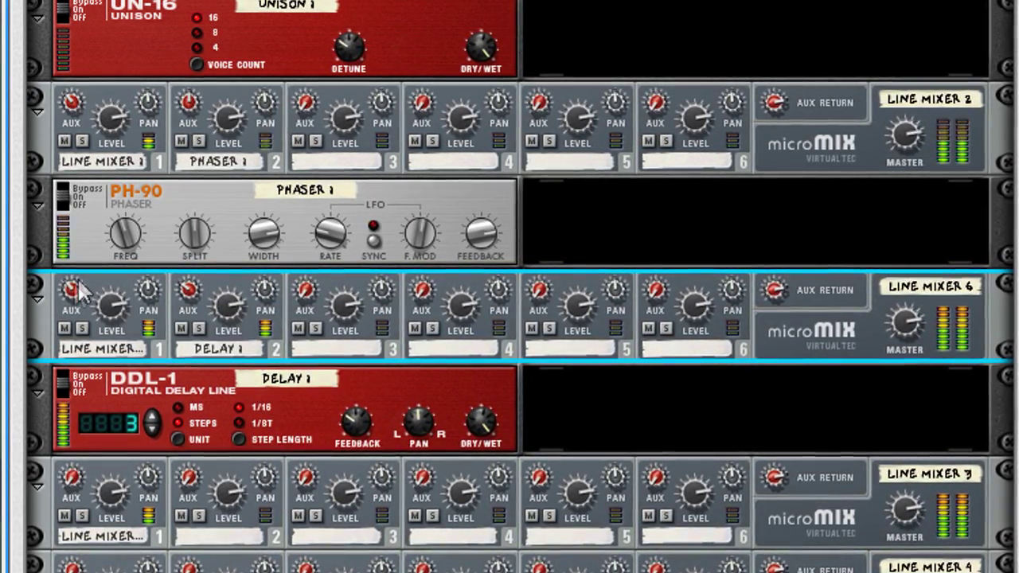
pyautogui.moveTo(188, 278); pyautogui.dragTo(191, 271)
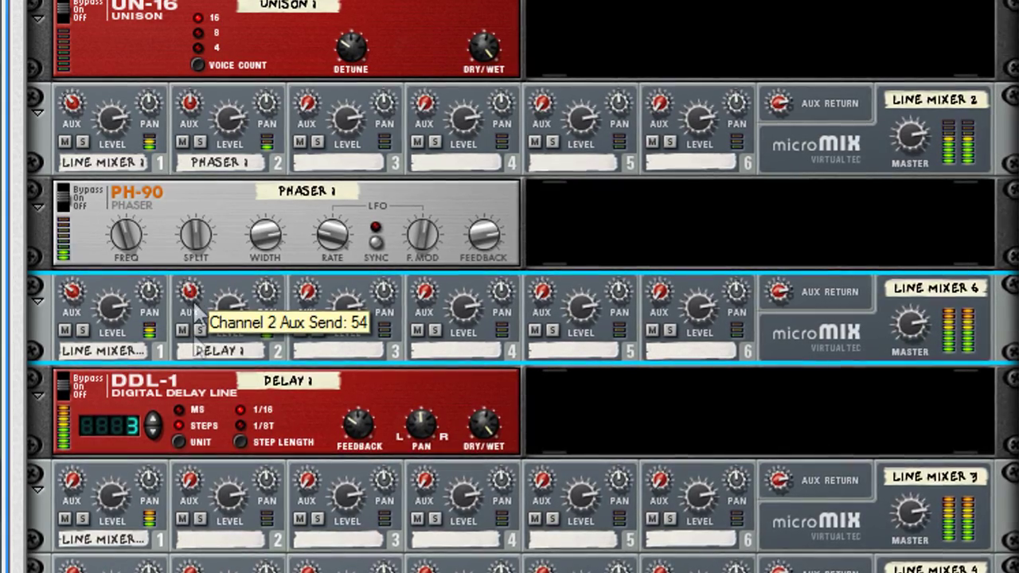
# Switch the DDL-1 delay unit to milliseconds and set the channel 1 aux send of Line Mixer 6 to 42.
pyautogui.click(214, 404)
pyautogui.click(198, 301)
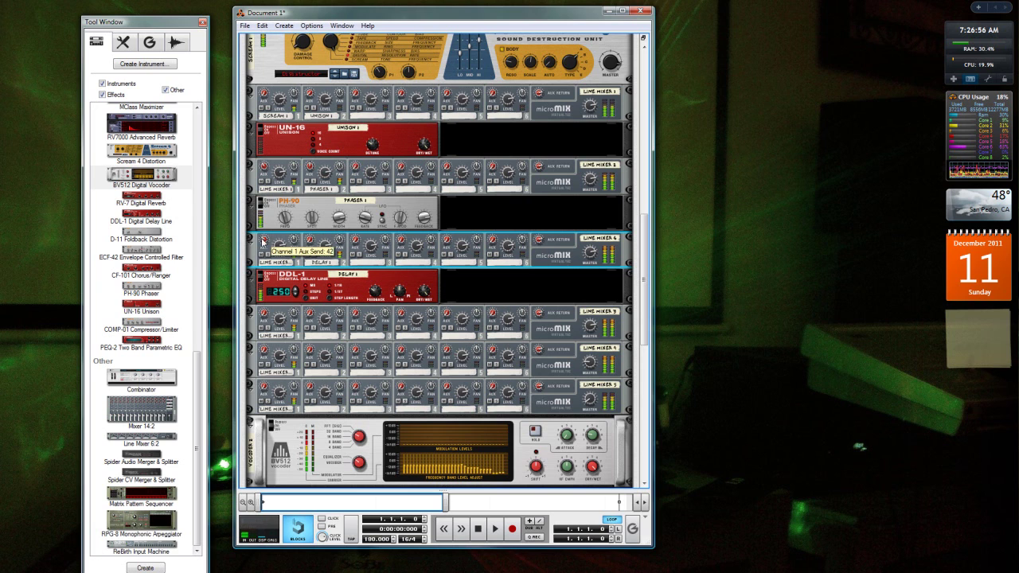
# Check the channel 2 aux sends of Line Mixer 1 and Line Mixer 2 that return the UN-16 and PH-90 signals.
pyautogui.click(347, 145)
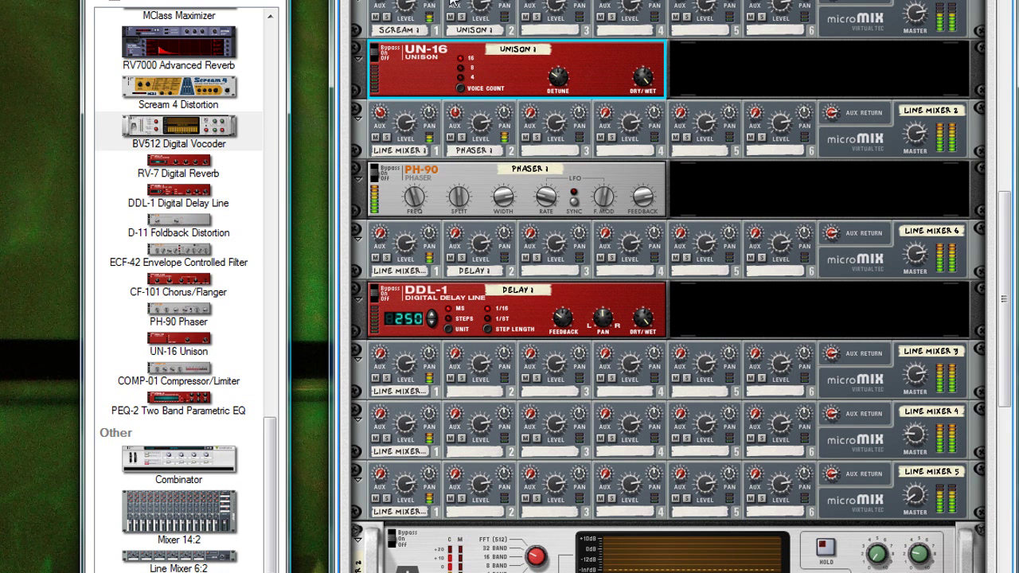
pyautogui.click(457, 4)
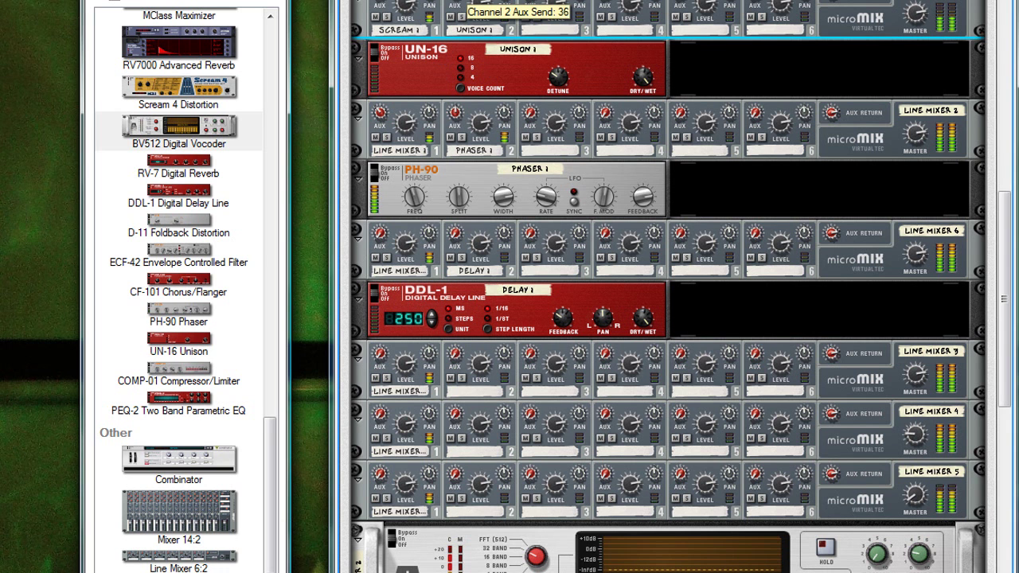
pyautogui.click(475, 169)
pyautogui.click(457, 115)
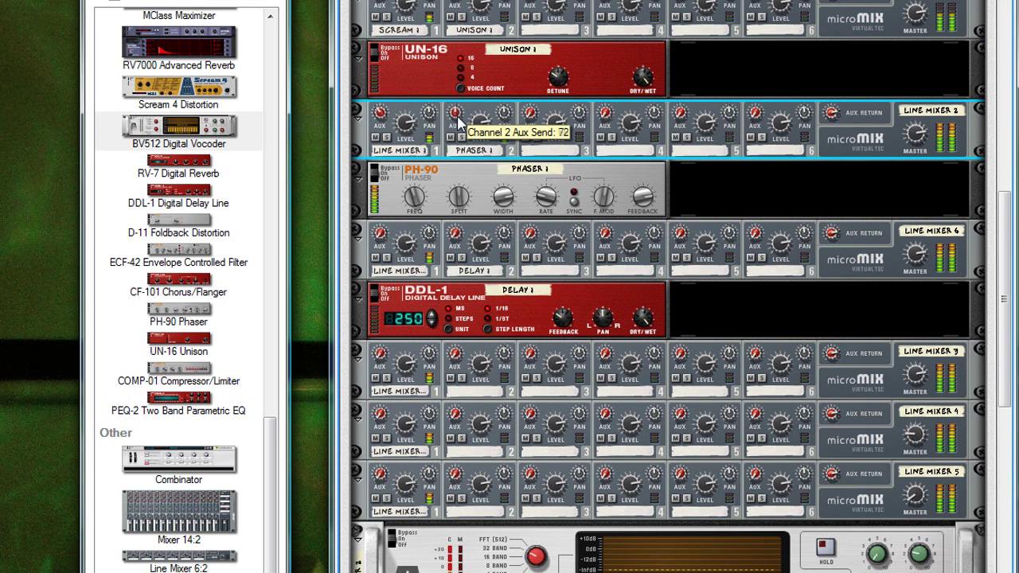
# Sweep the PH-90's split up to 111 and down to 0, and set it to about 36.
pyautogui.click(412, 203)
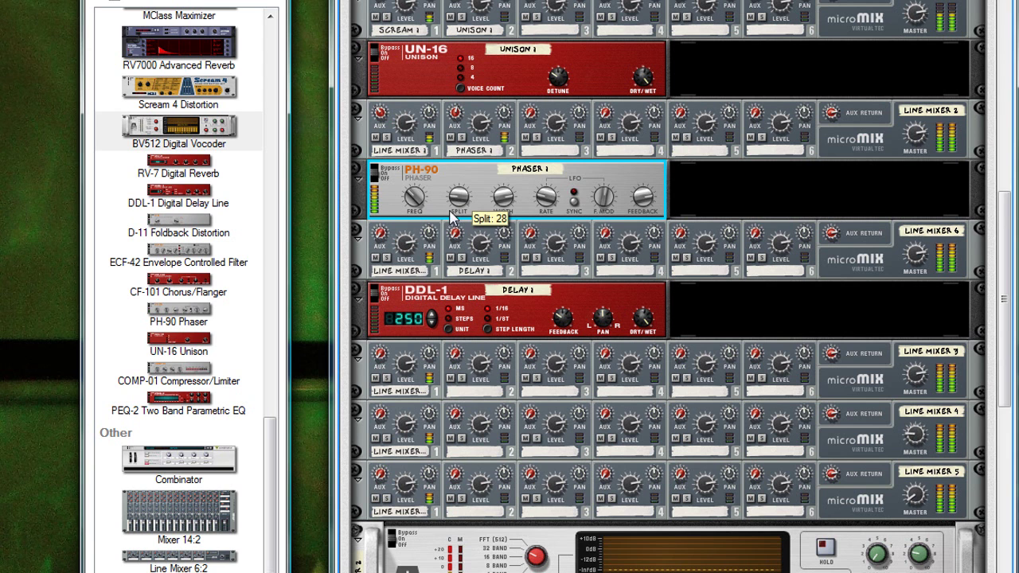
pyautogui.moveTo(460, 196); pyautogui.dragTo(478, 166)
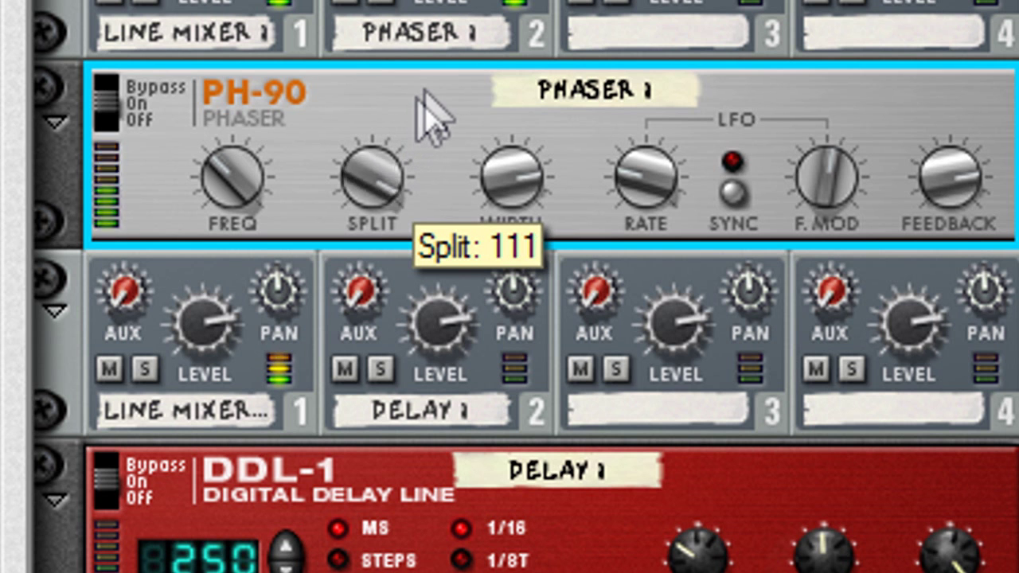
pyautogui.moveTo(432, 80); pyautogui.dragTo(368, 263)
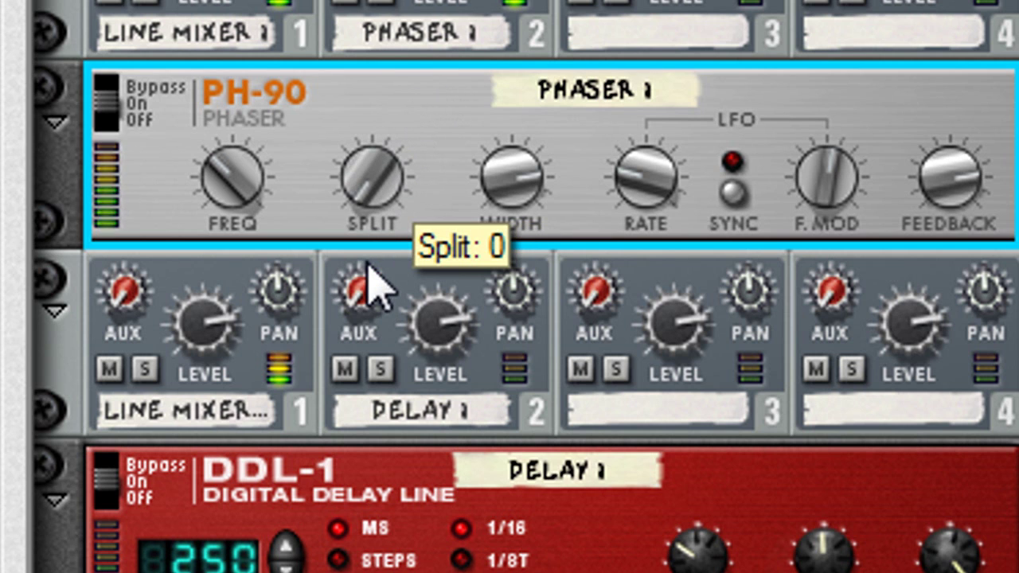
pyautogui.moveTo(391, 183); pyautogui.dragTo(391, 133)
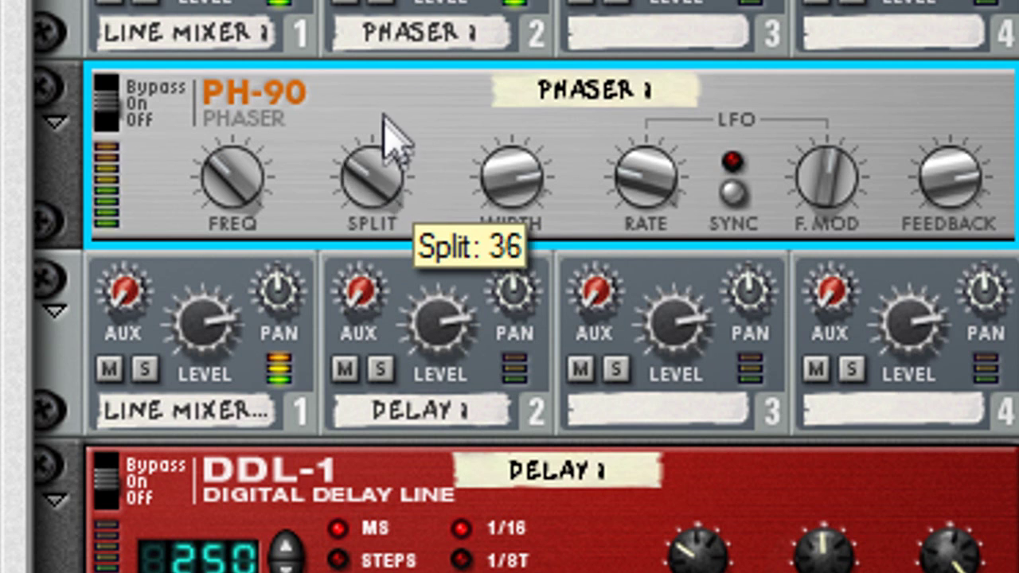
# Sweep the PH-90's width from 0 to near its maximum, adjust its LFO rate and set its feedback to 113.
pyautogui.moveTo(505, 203); pyautogui.dragTo(514, 353)
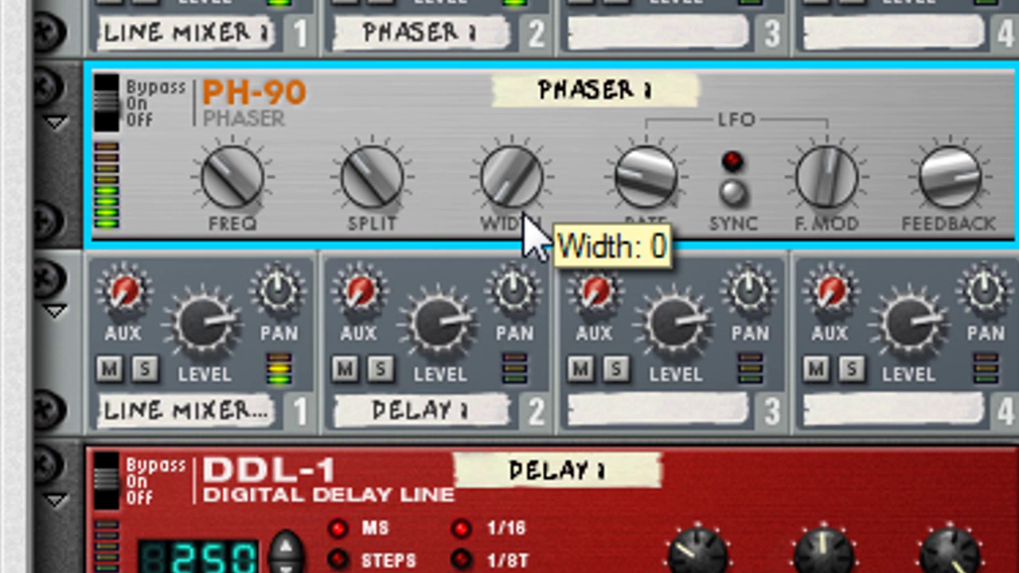
pyautogui.moveTo(529, 231); pyautogui.dragTo(534, 46)
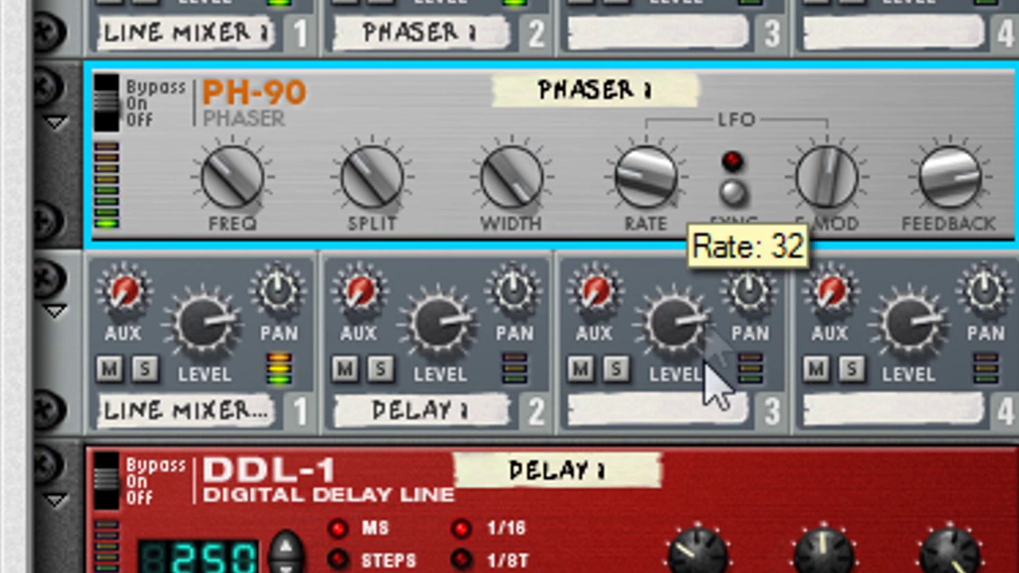
pyautogui.moveTo(649, 213); pyautogui.dragTo(676, 64)
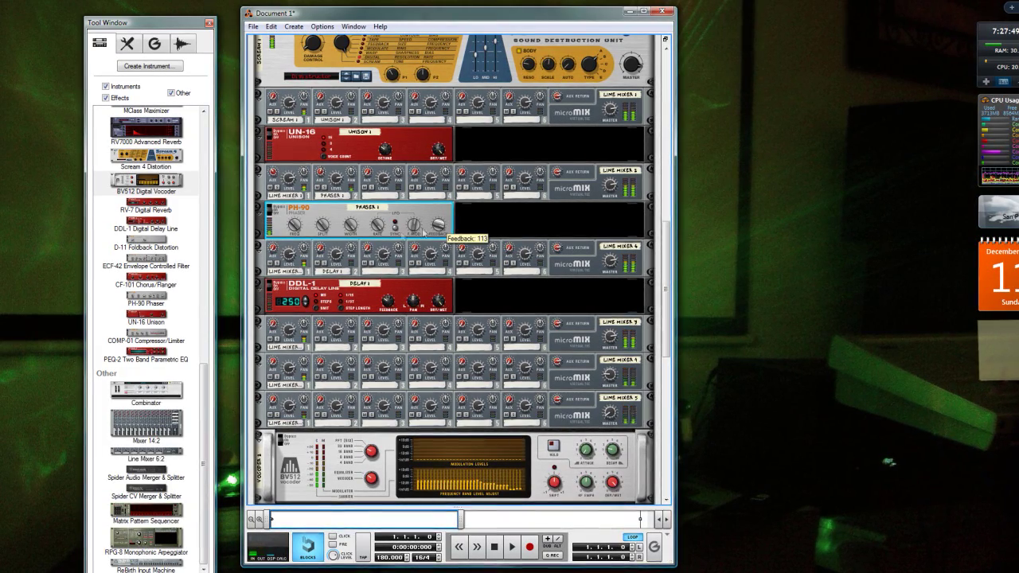
# Turn down the aux sends of Line Mixer 2 and raise those of Line Mixers 6 and 1 to feed the DDL-1 and UN-16.
pyautogui.click(320, 172)
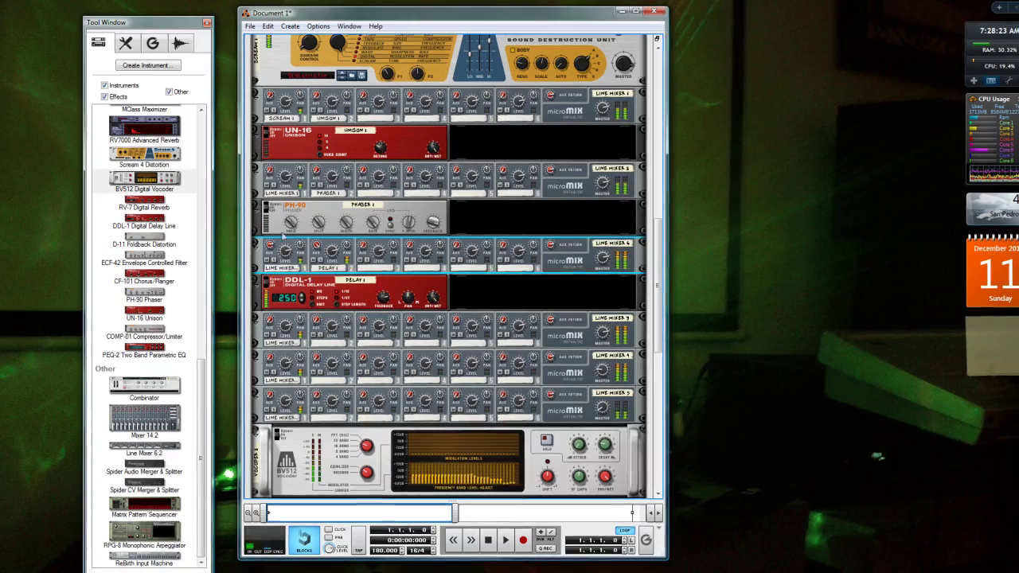
pyautogui.click(317, 85)
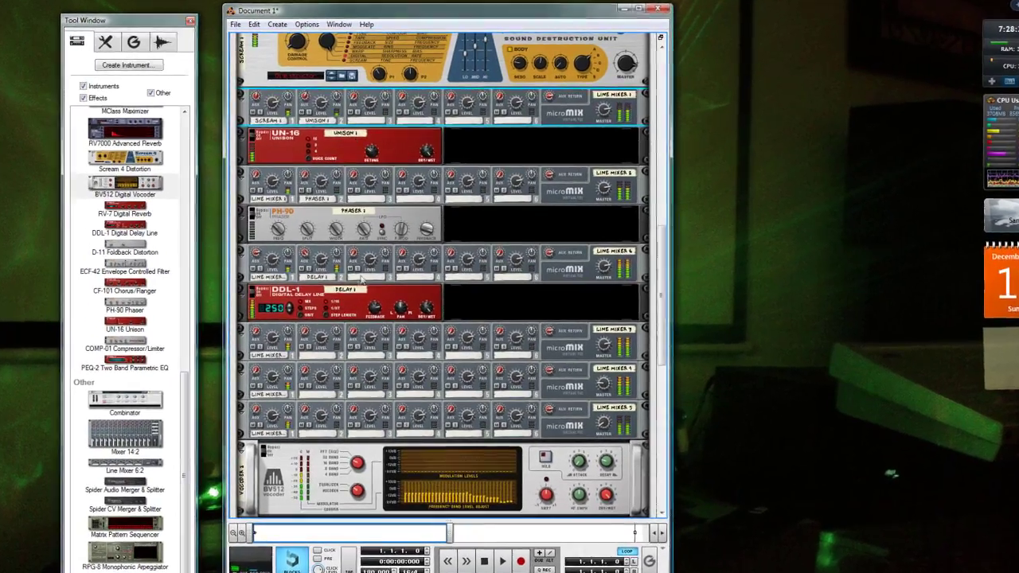
pyautogui.click(363, 289)
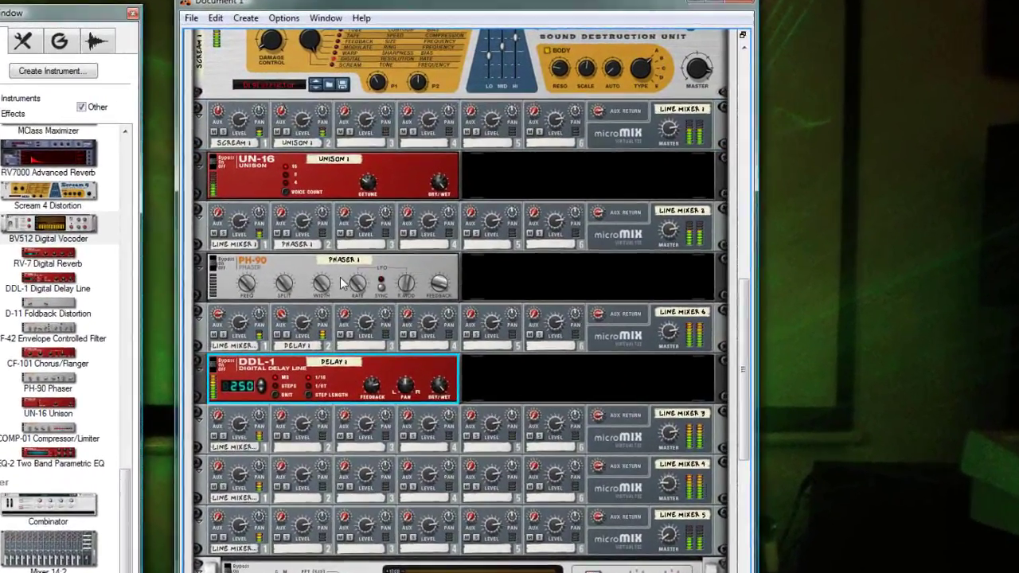
pyautogui.click(342, 283)
pyautogui.click(351, 378)
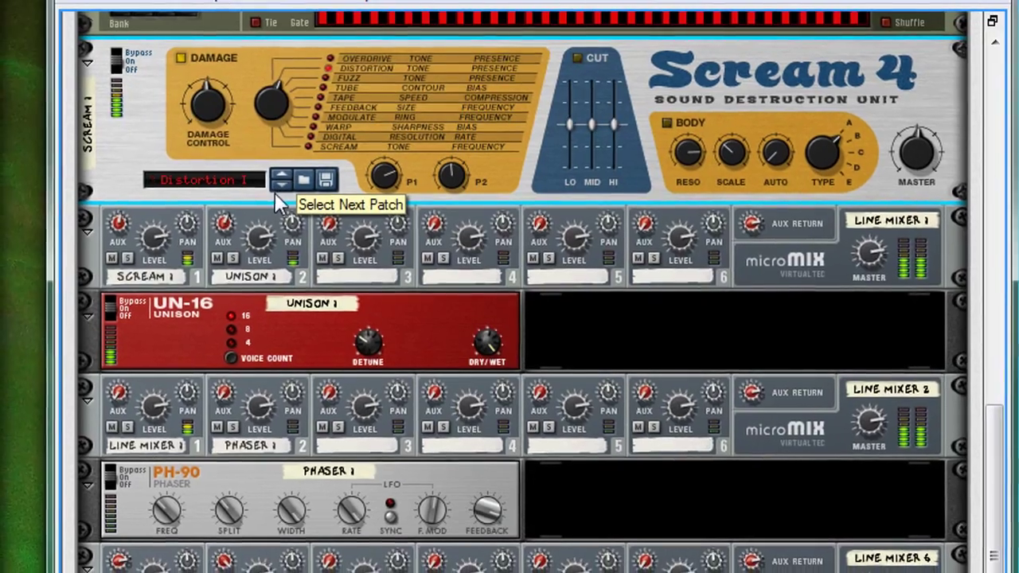
# Step through the Scream 4's patches above Line Mixer 1 and load the DownSample patch.
pyautogui.click(273, 189)
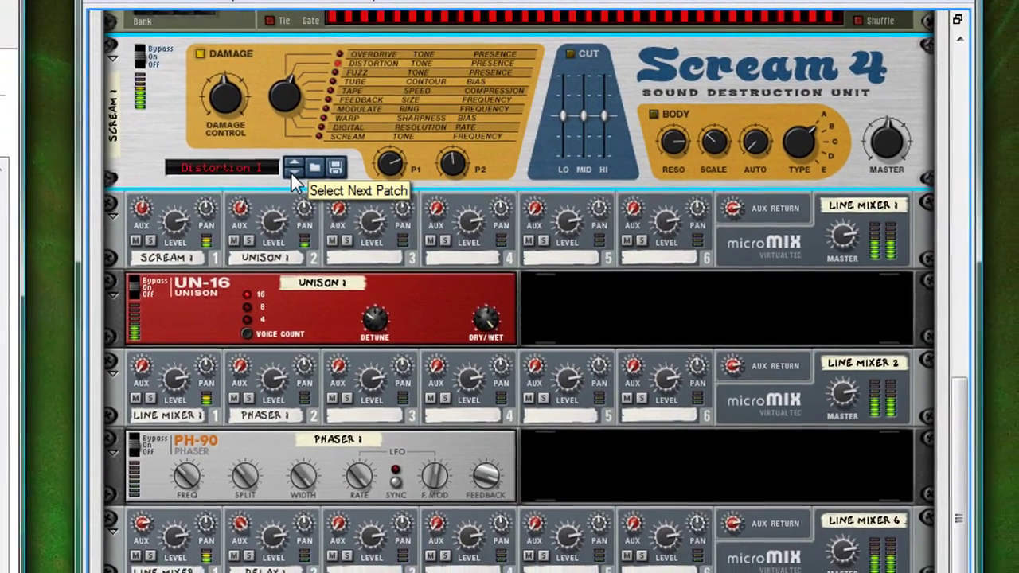
pyautogui.click(292, 168)
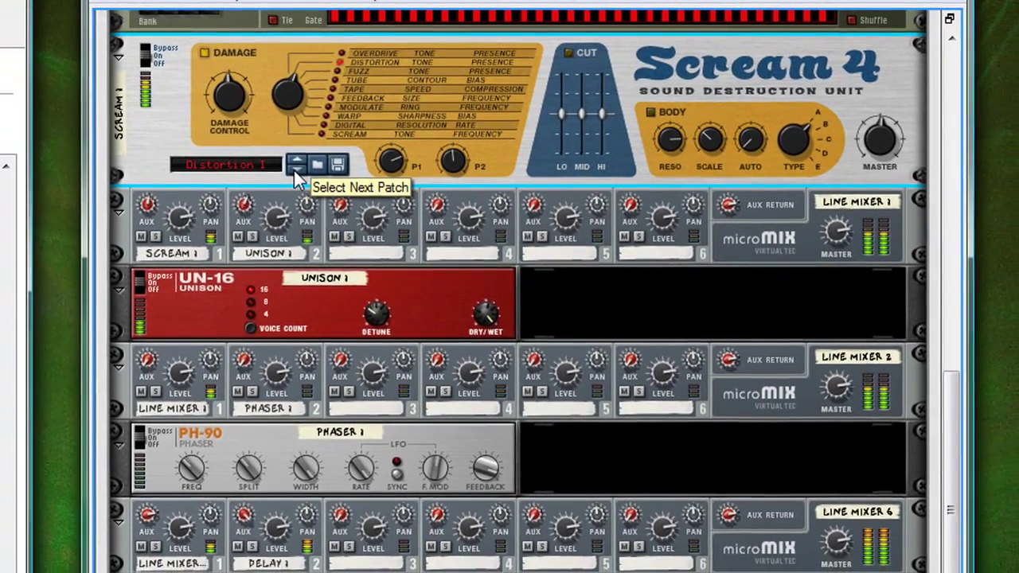
pyautogui.click(303, 159)
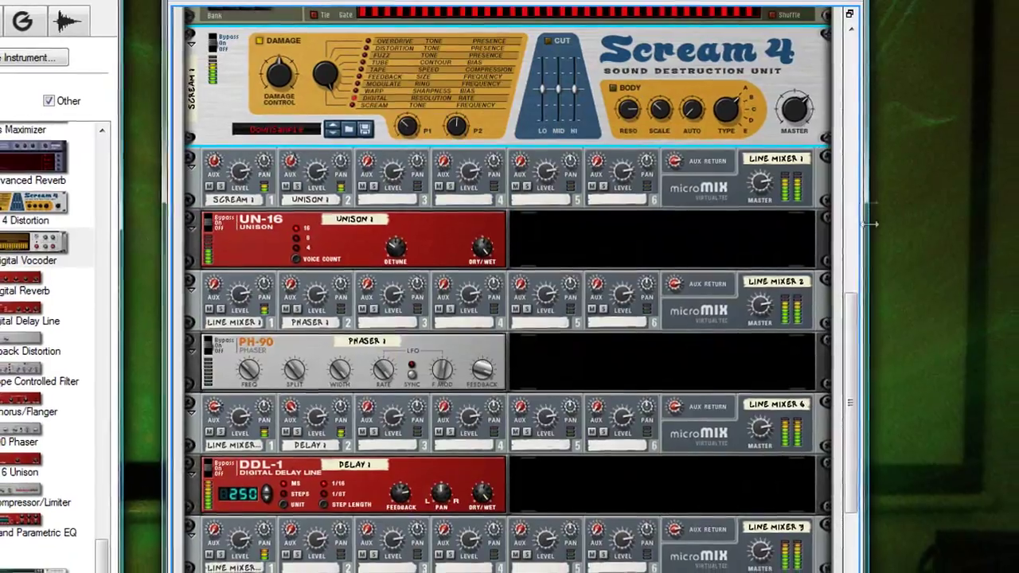
# Advance the Scream 4 past DownSample to another Digital damage patch, one with its low and mid bands cut.
pyautogui.moveTo(856, 354); pyautogui.dragTo(858, 201)
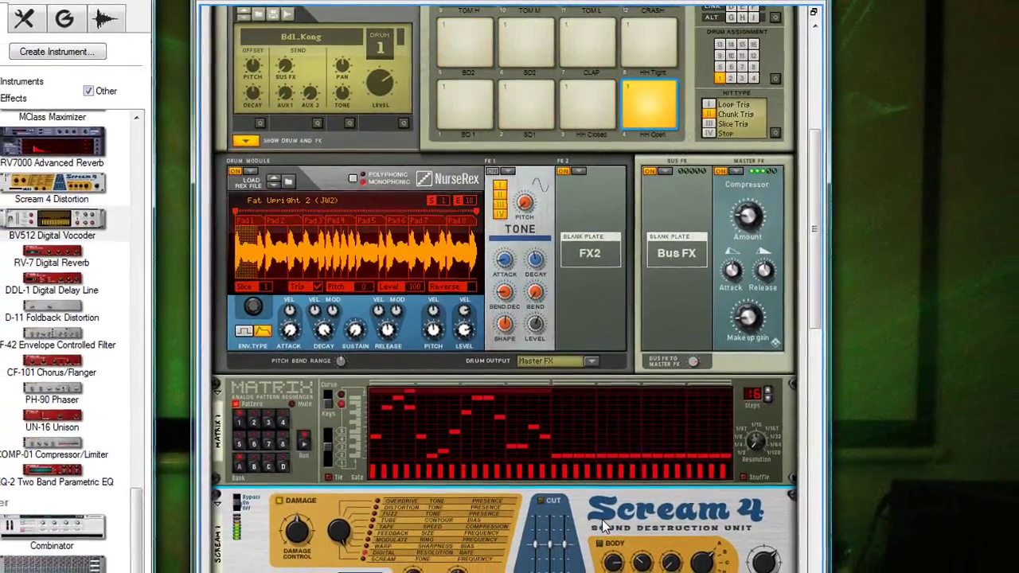
pyautogui.moveTo(807, 278); pyautogui.dragTo(806, 367)
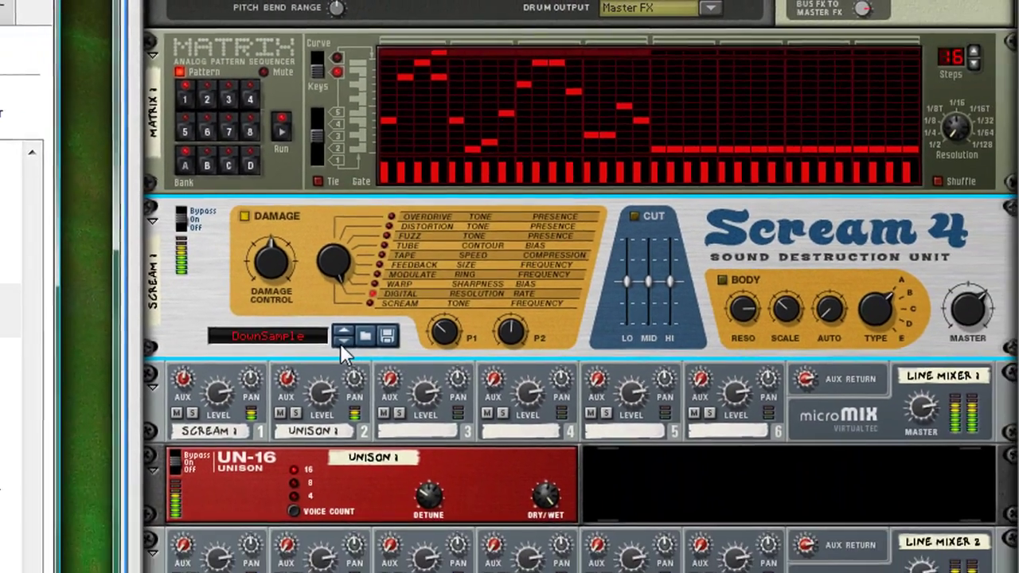
pyautogui.click(314, 484)
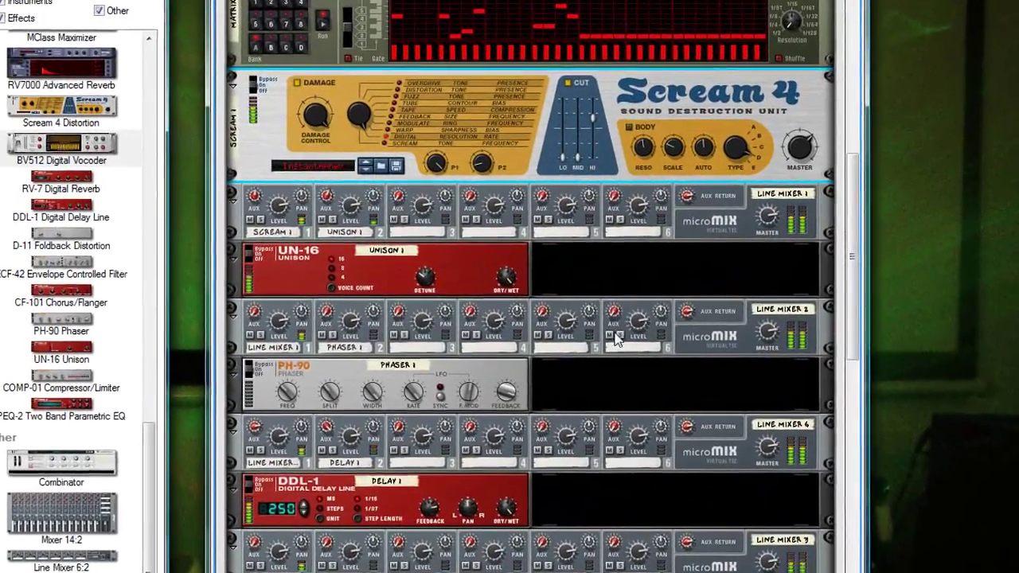
pyautogui.scroll(-3, 826, 385)
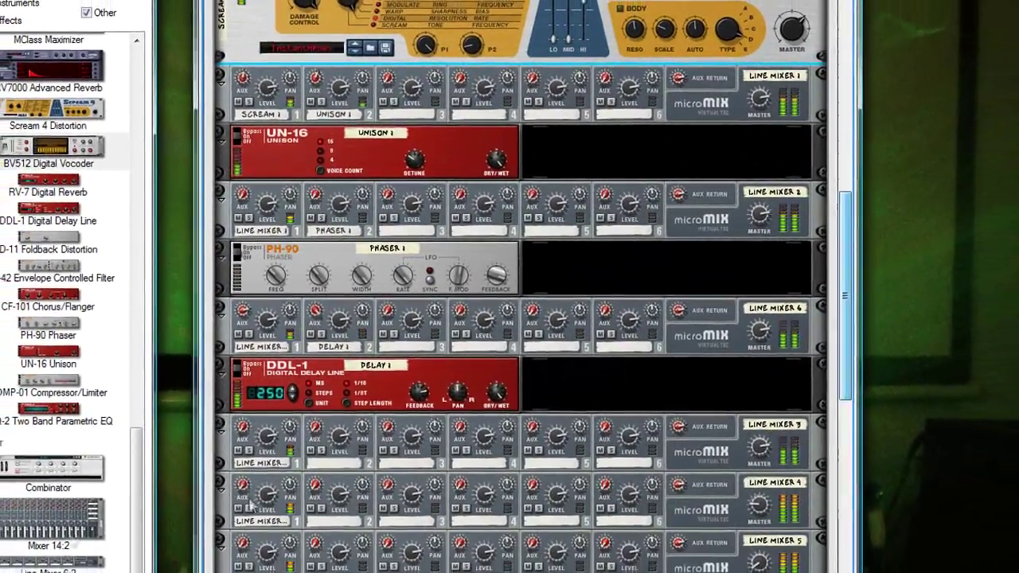